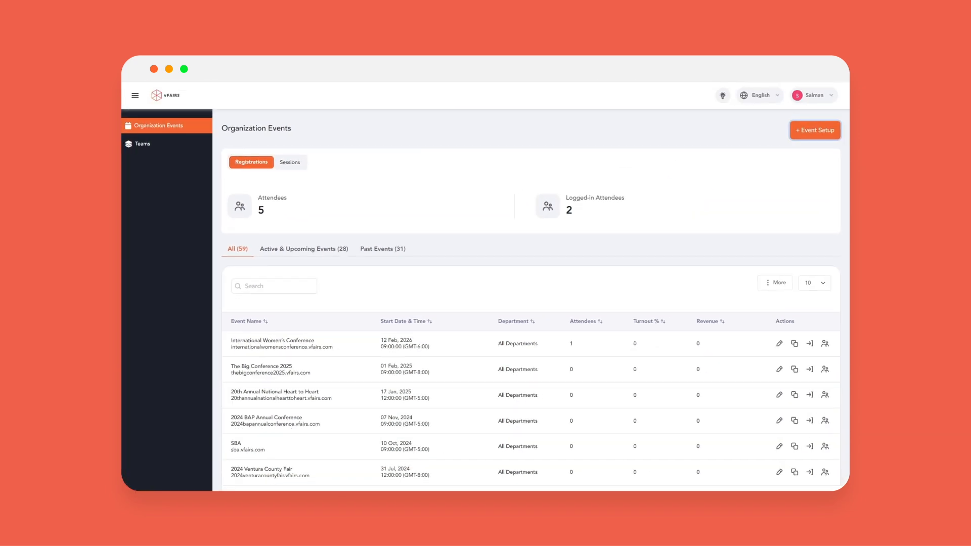
- Start a new event setup and enter the event title onbaordingvfairs
click(827, 135)
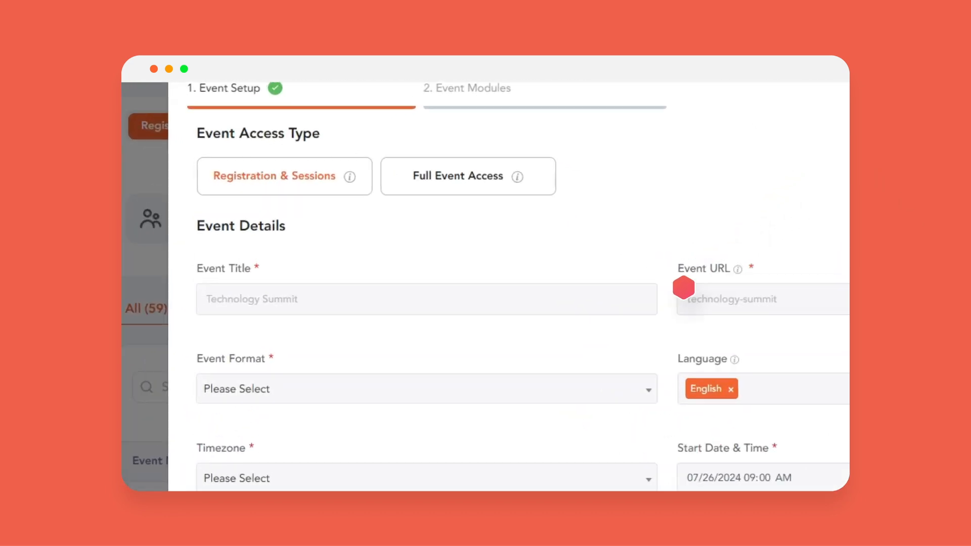
click(660, 311)
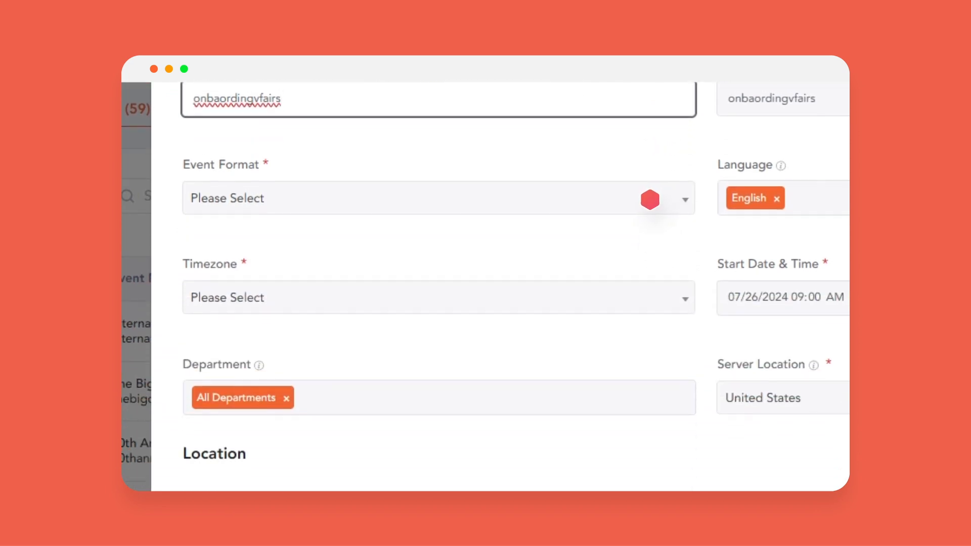
- Set the event format to Career Fair and the timezone to America/Atka (GMT-10:00)
click(650, 199)
click(628, 345)
click(629, 299)
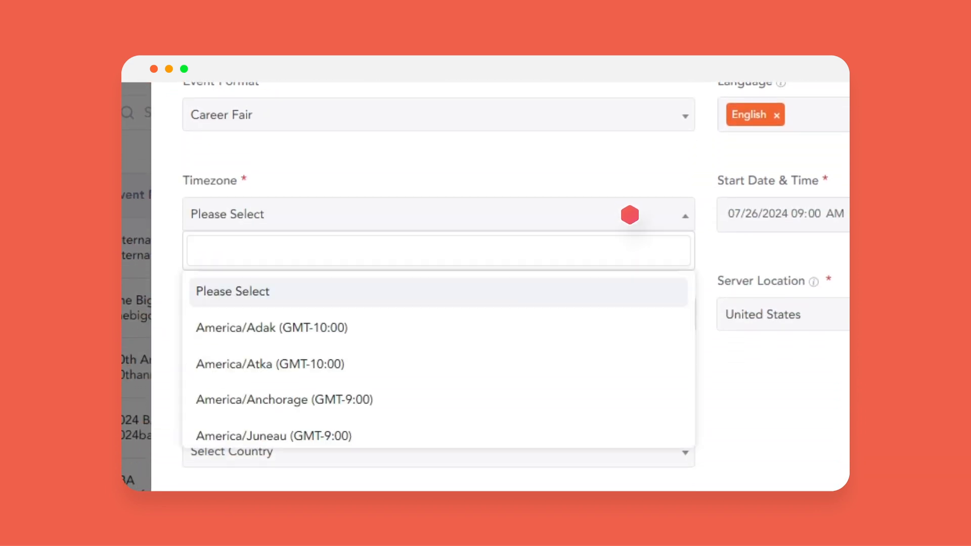
click(612, 365)
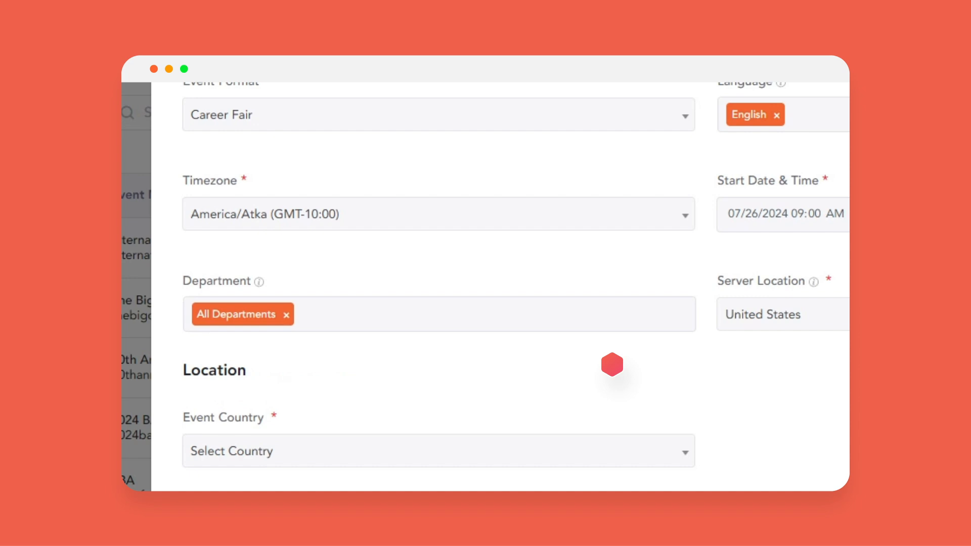
- Search for and select United States as the event country
scroll(612, 364, down, 1)
click(612, 395)
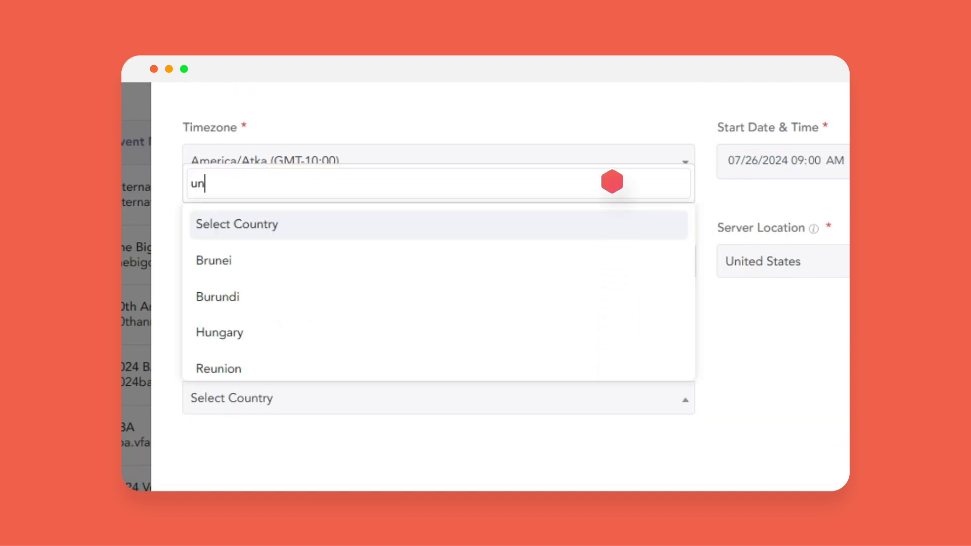
text(united)
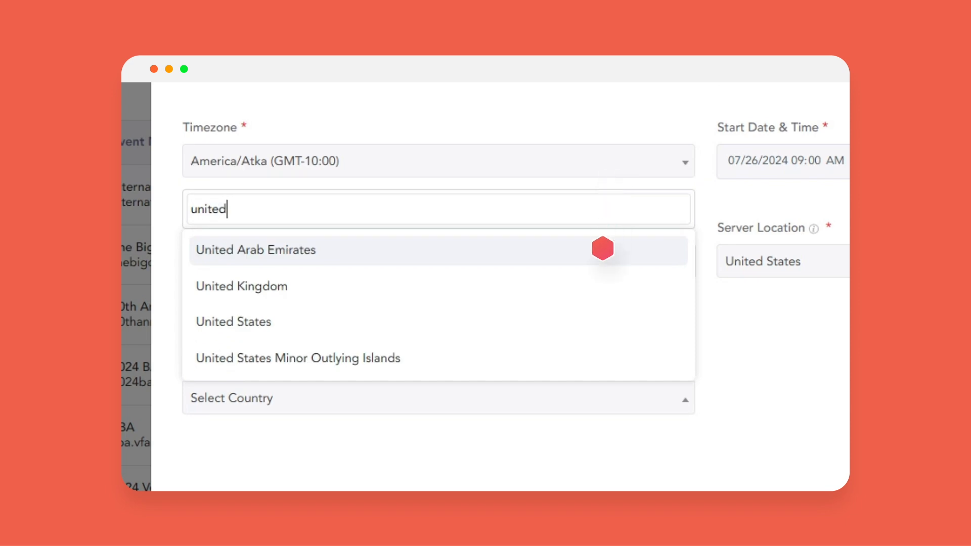
click(590, 321)
- Continue to the event modules and create the event with all modules enabled
click(754, 449)
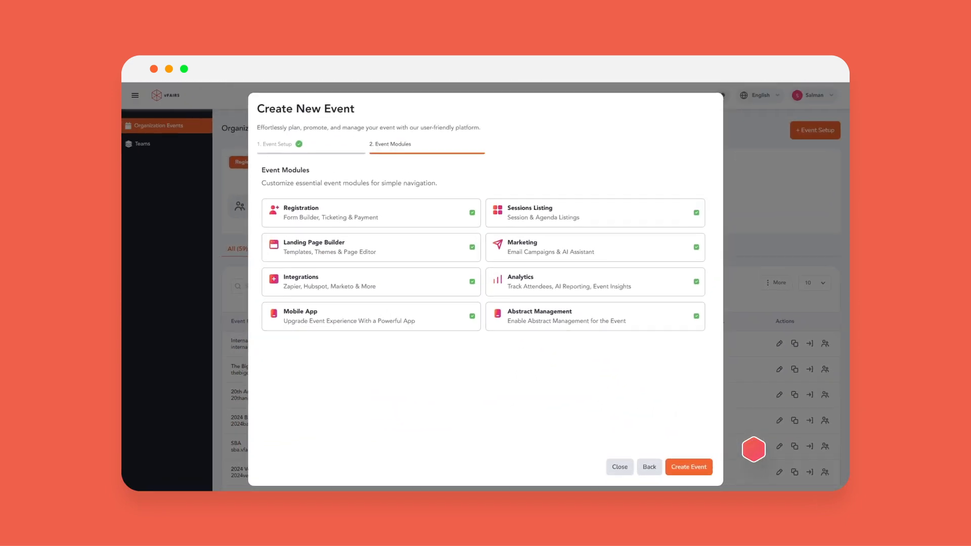
click(695, 473)
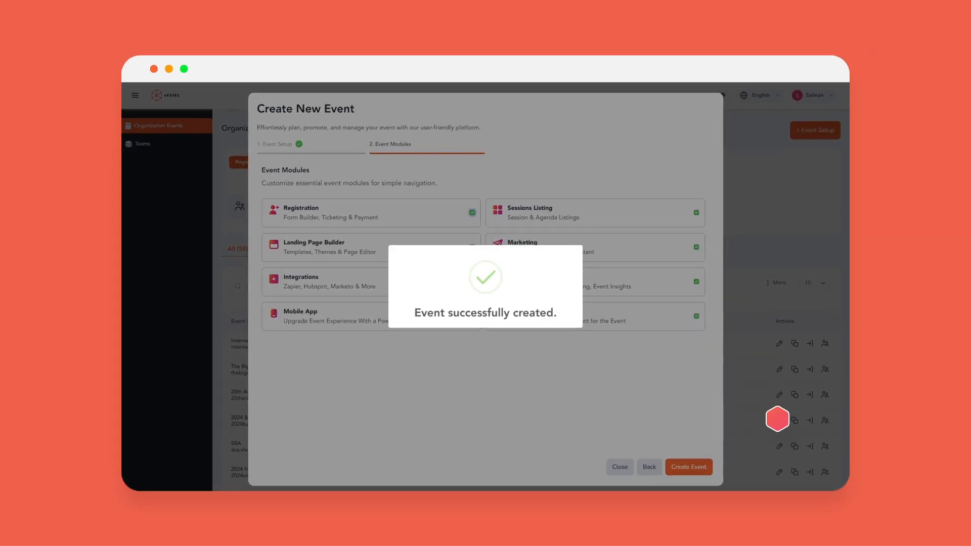
- Open the new 26 Jul 2024 event and launch its Page Builder Editor
scroll(777, 418, down, 5)
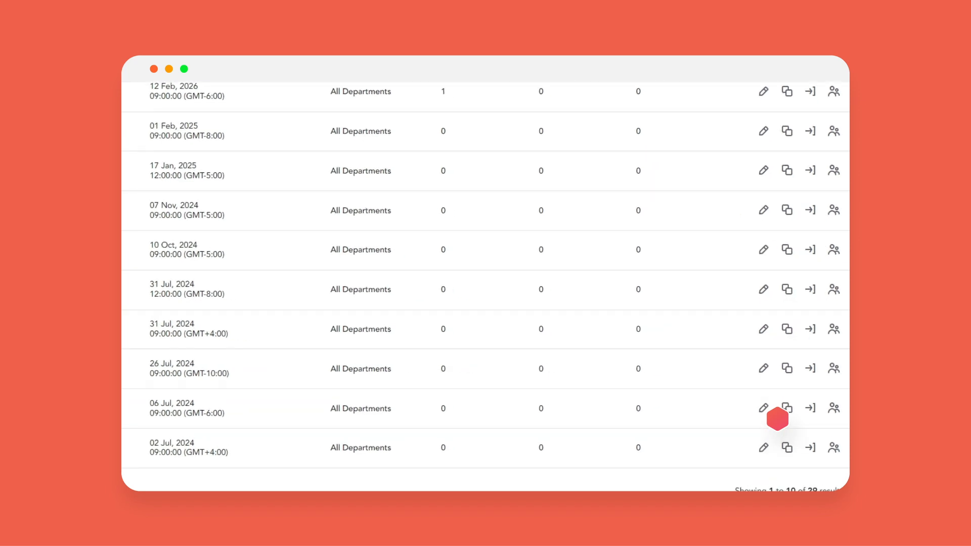
click(787, 368)
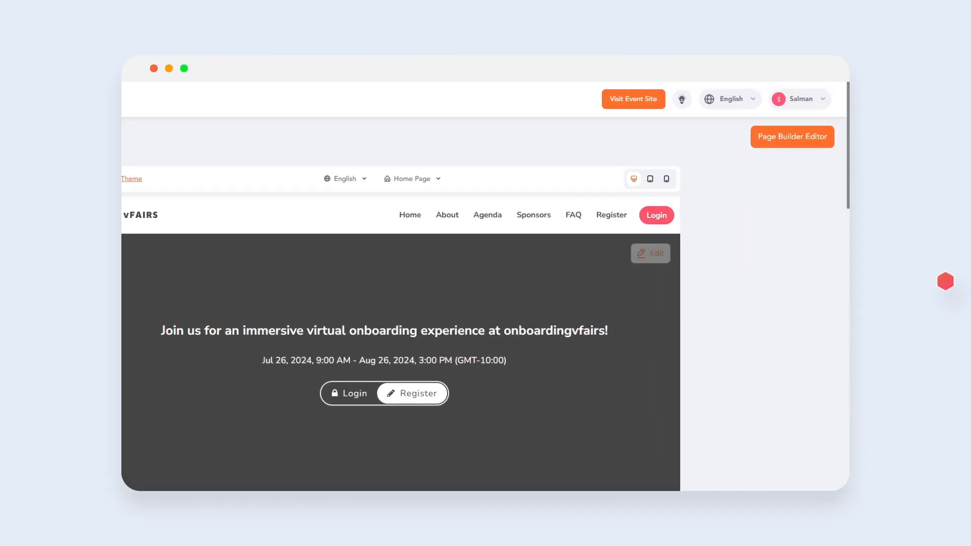
click(789, 162)
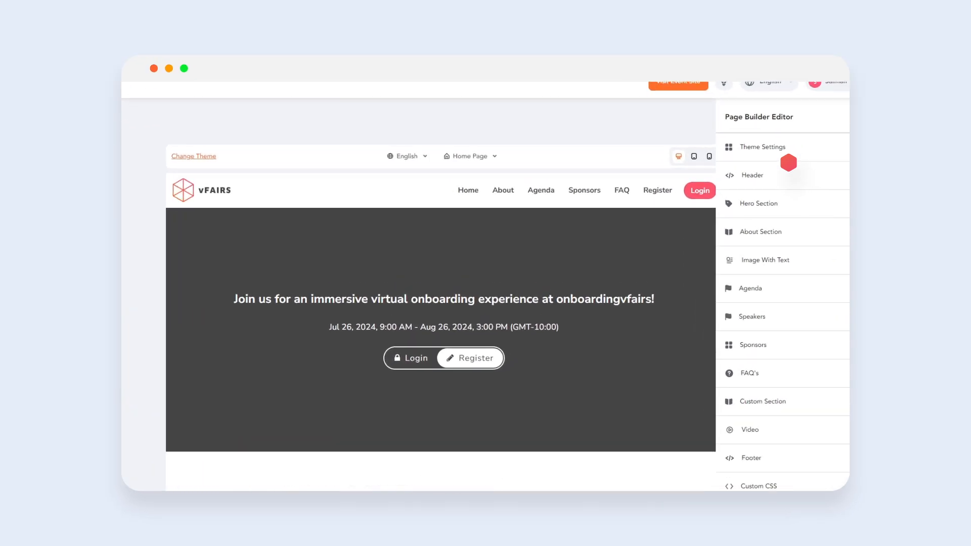
- Preview the landing page in tablet, mobile, and desktop views
click(691, 158)
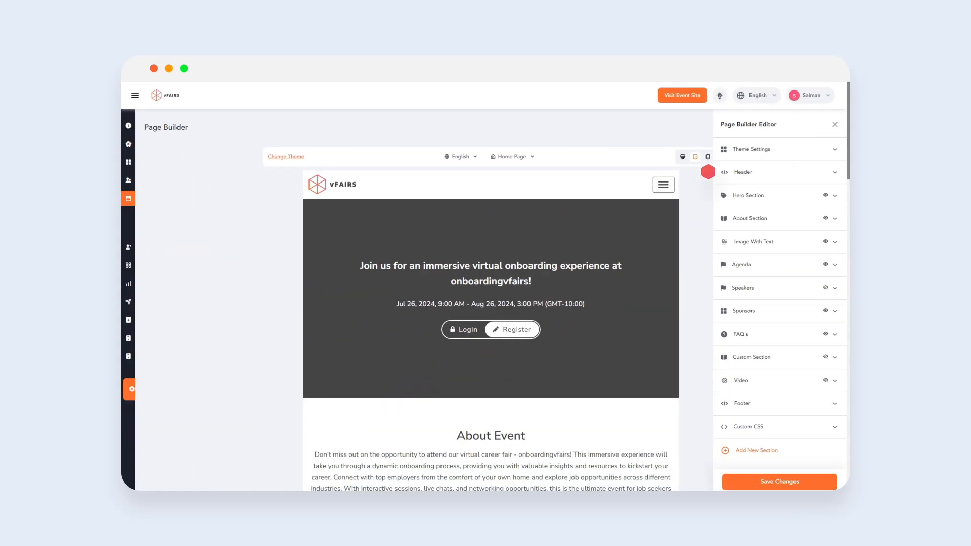
click(708, 158)
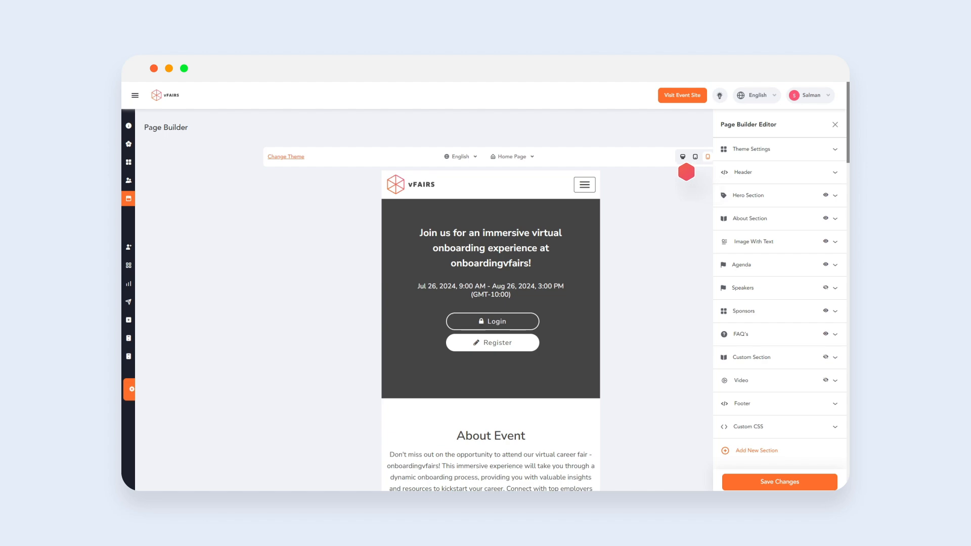
click(683, 157)
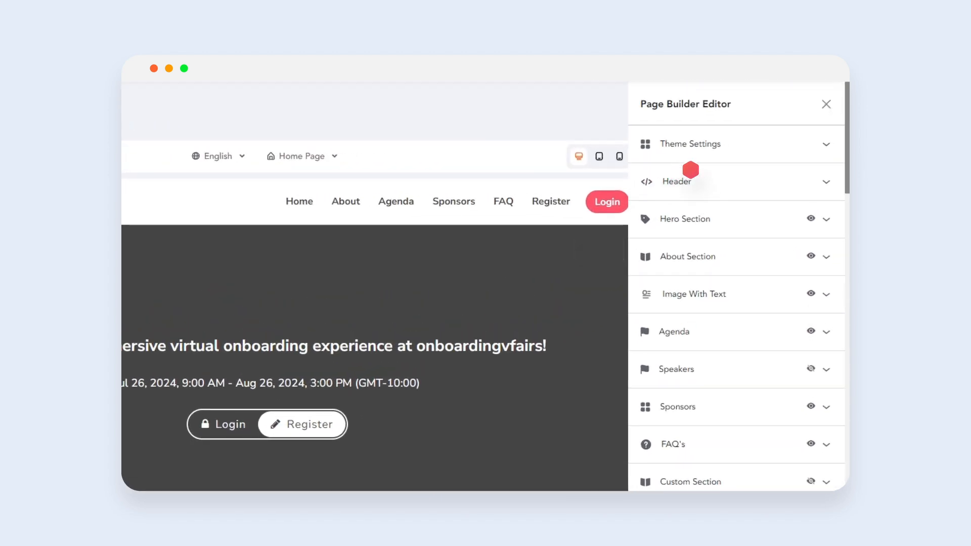
- Set the theme's primary color to ff6f4a
click(783, 147)
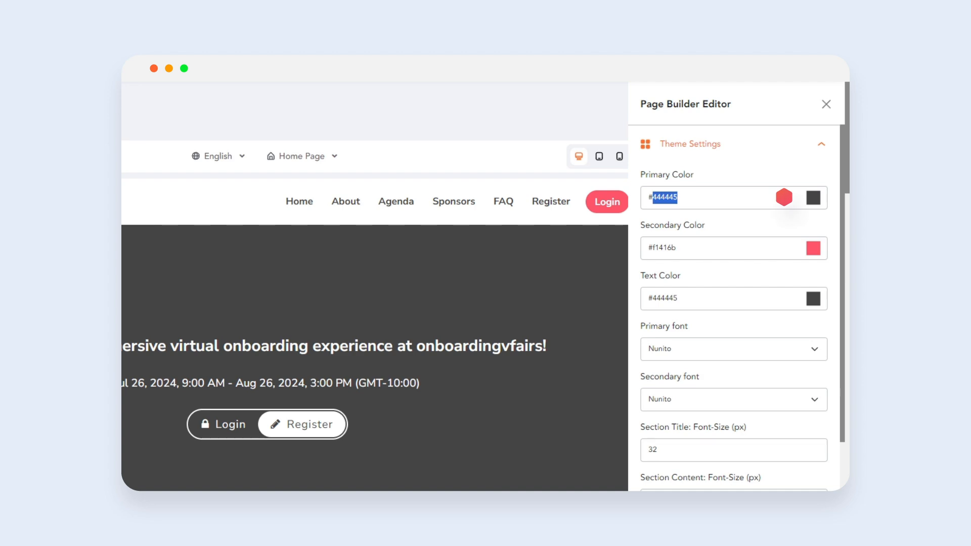
text(ff6f4a)
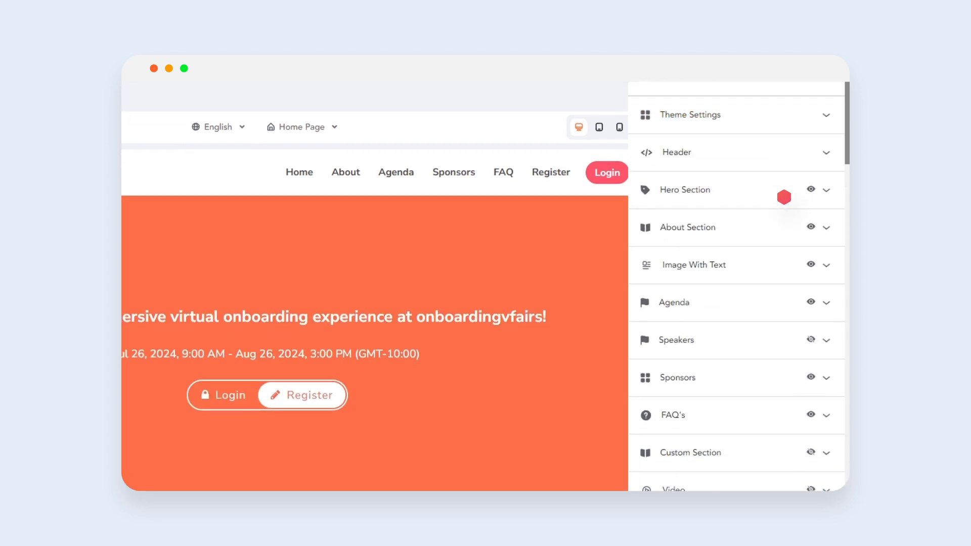
- Upload Hero-Image-dark.png as the hero section banner
click(784, 196)
click(734, 258)
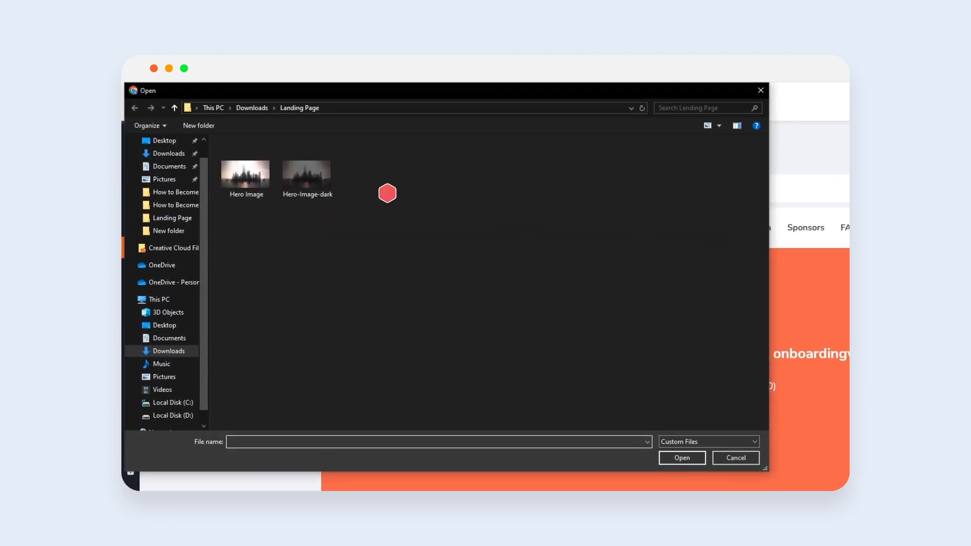
double_click(299, 175)
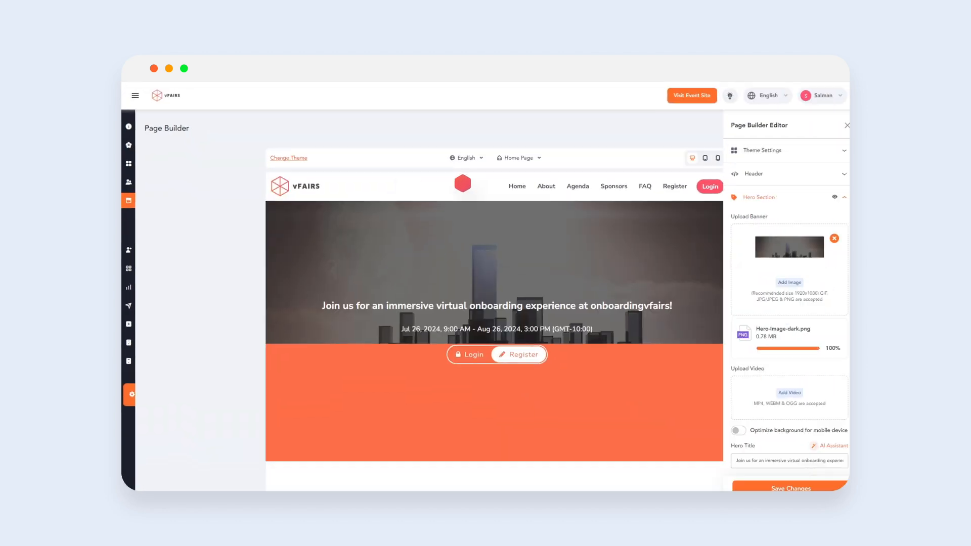
- Collapse the hero section and browse the About Section and Agenda settings
click(806, 197)
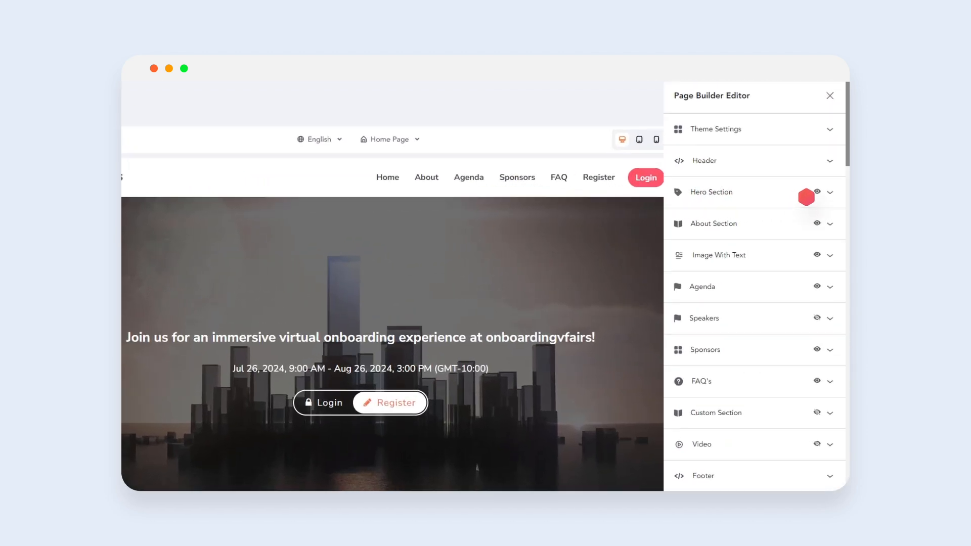
click(822, 218)
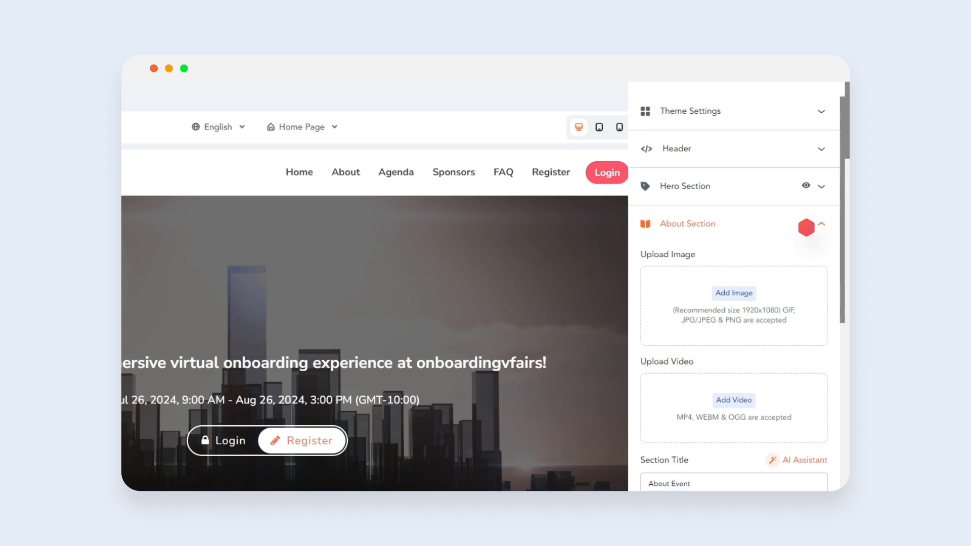
scroll(806, 227, down, 8)
scroll(806, 227, down, 5)
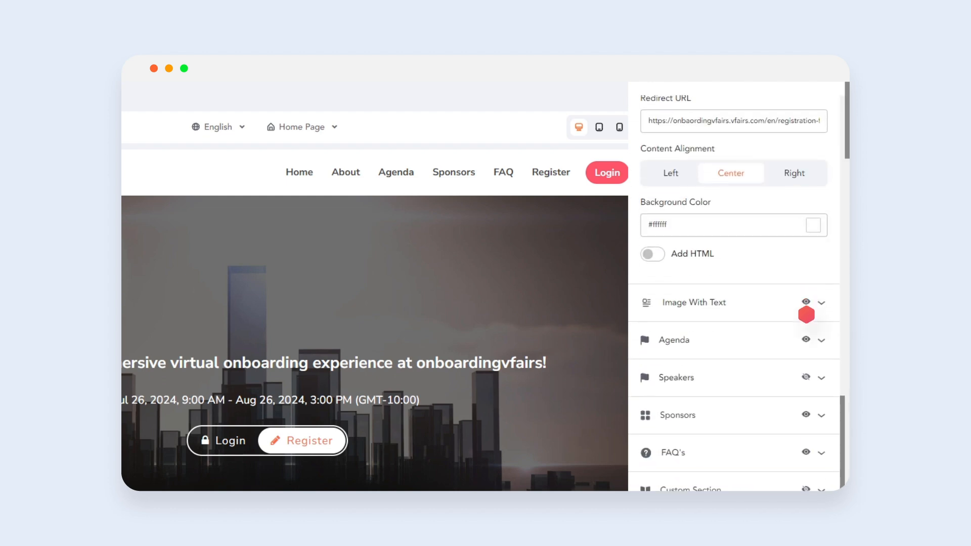
click(806, 335)
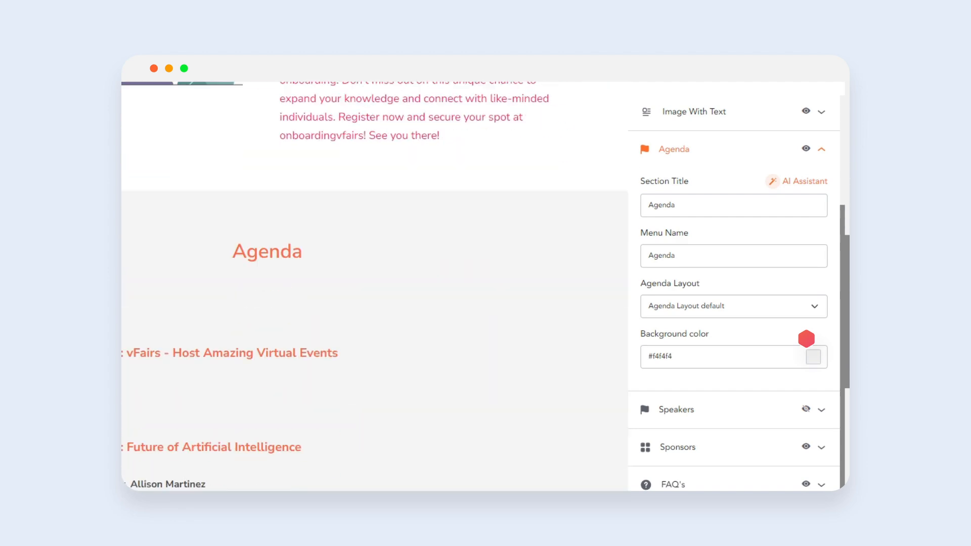
- Try Agenda Layout 4 for the agenda, then switch back to Agenda Layout default
click(791, 306)
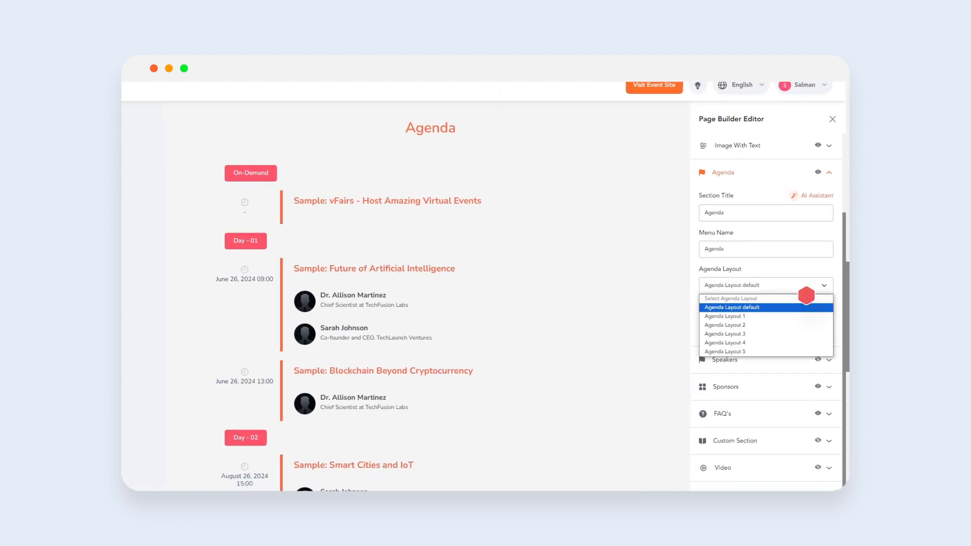
click(806, 343)
click(807, 286)
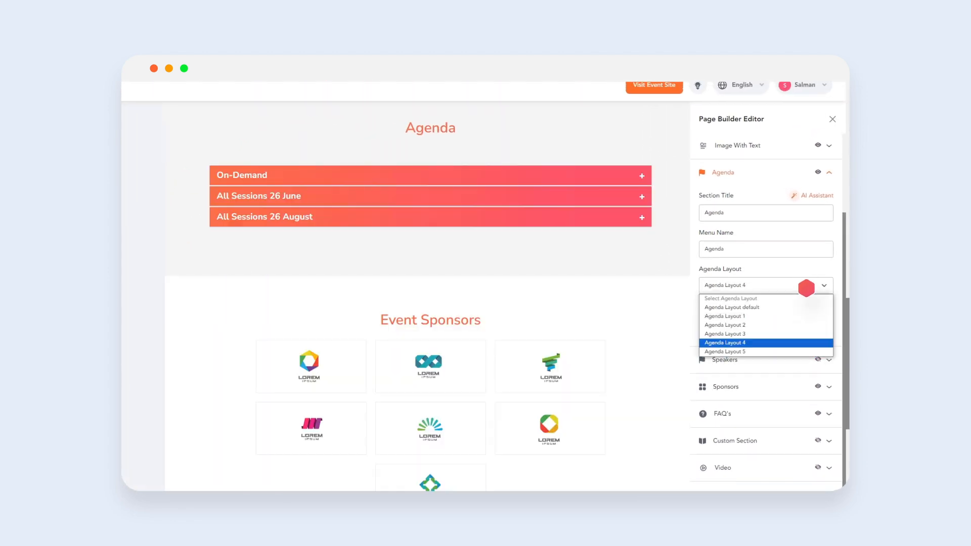
click(806, 307)
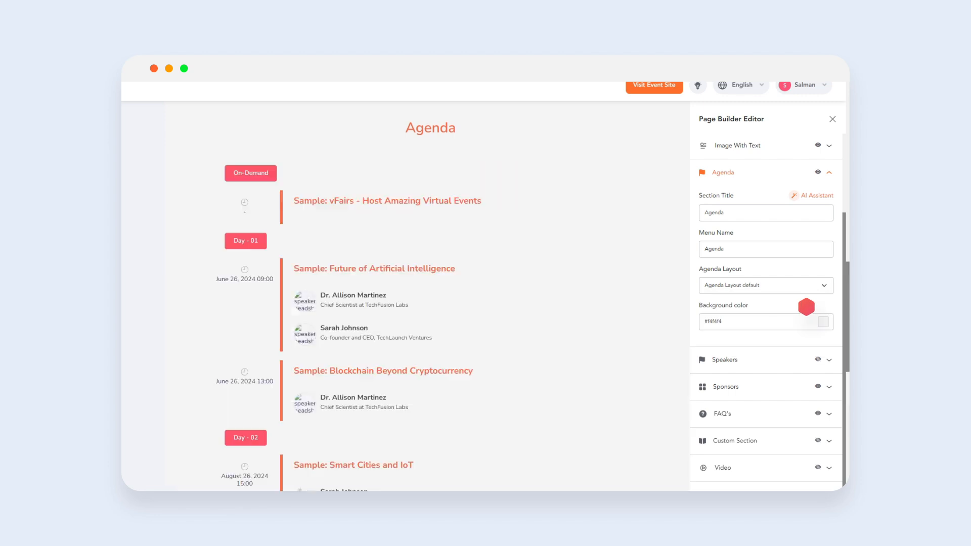
- Review the FAQ entries and save the page builder changes
click(804, 338)
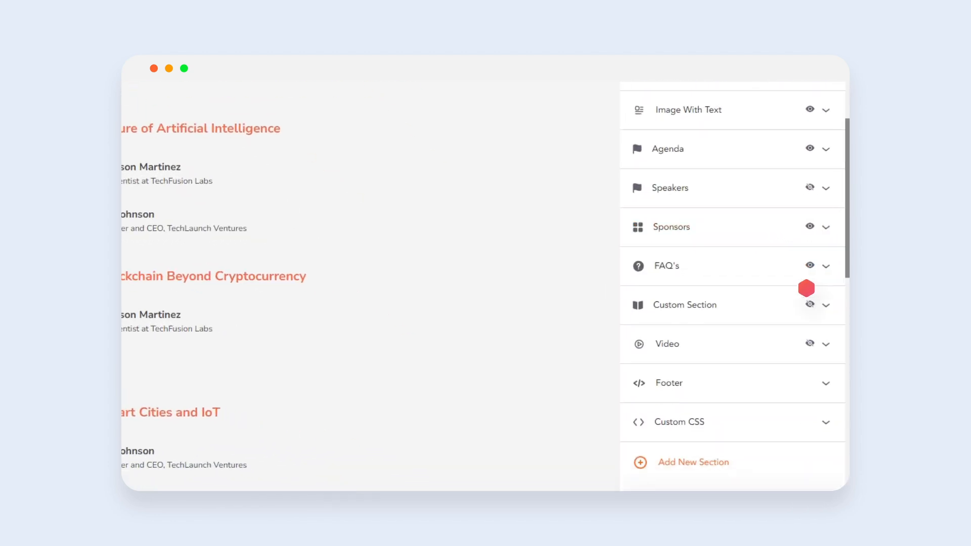
click(806, 263)
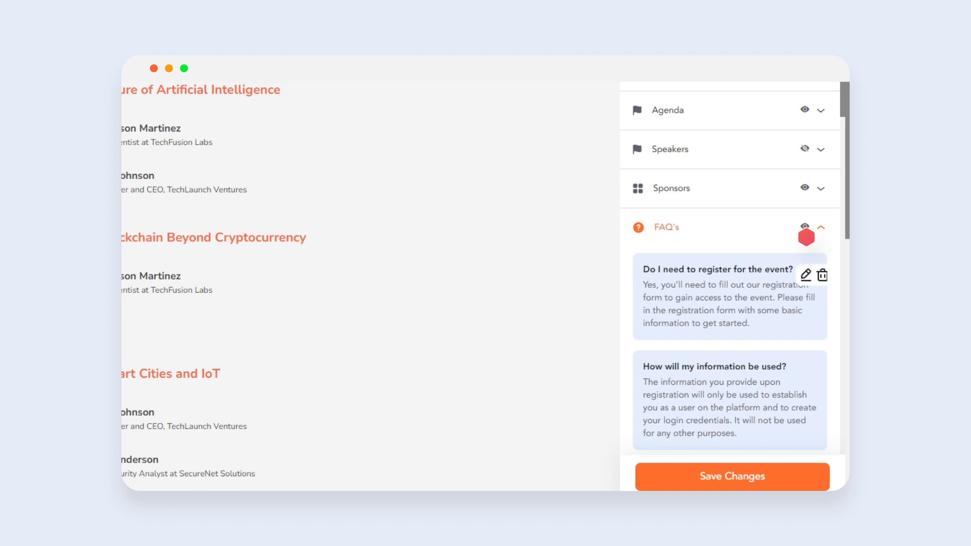
scroll(806, 237, down, 10)
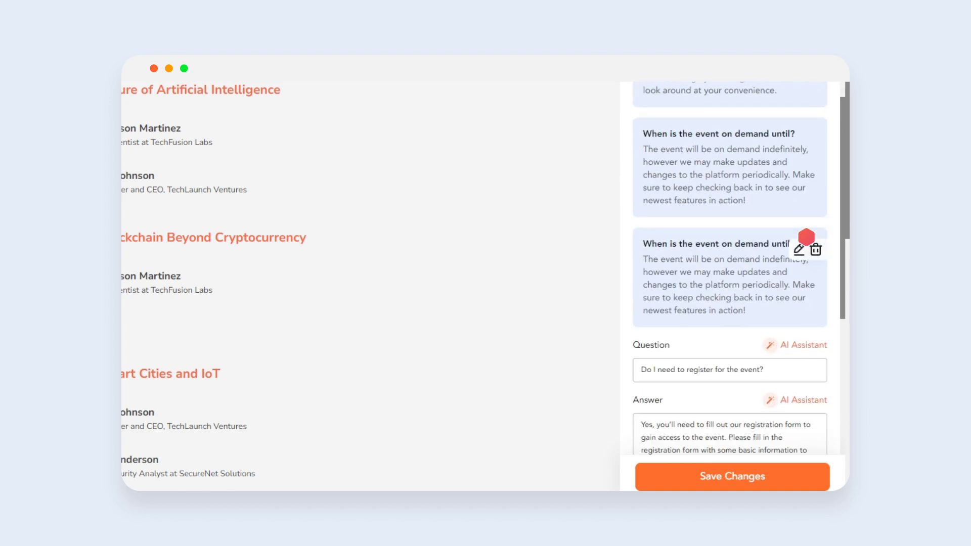
scroll(806, 237, down, 3)
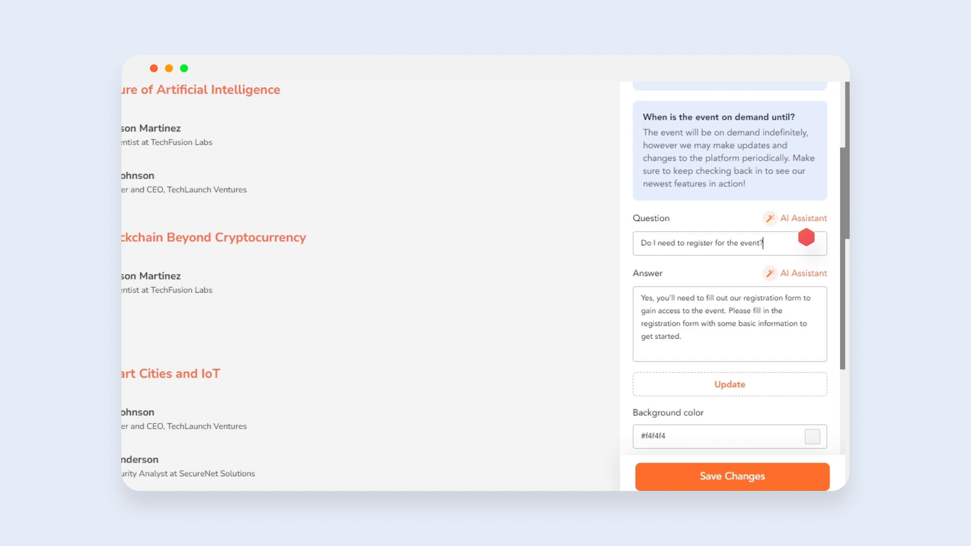
scroll(806, 237, up, 15)
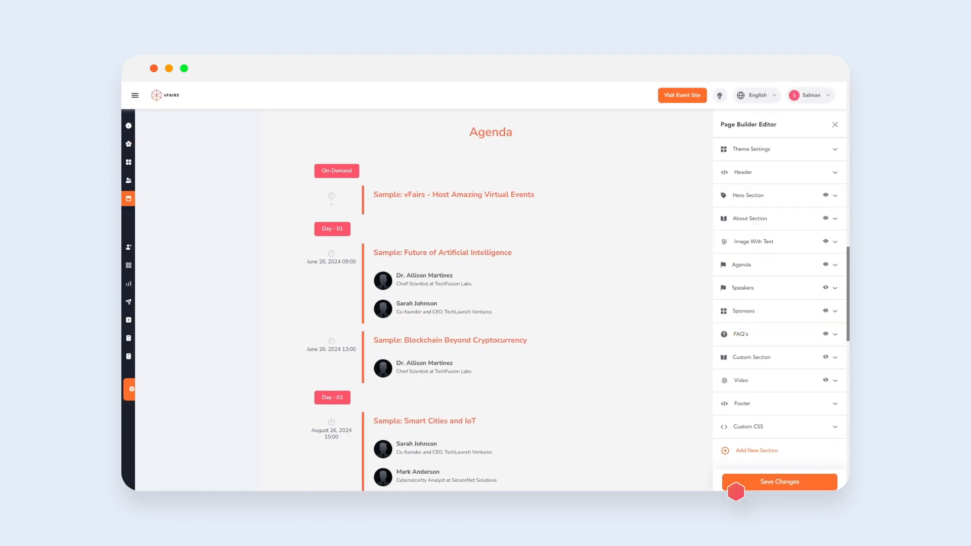
click(736, 486)
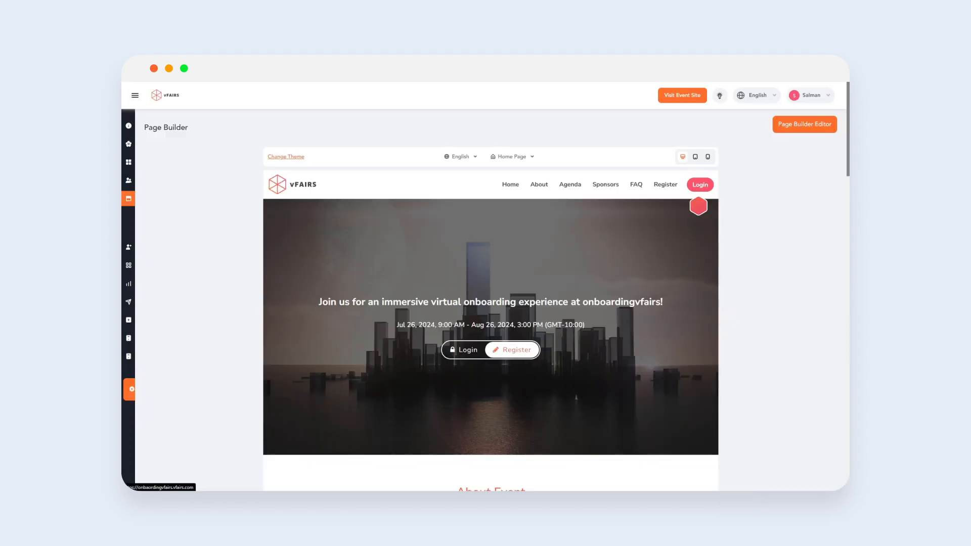
- Open the live event site and scroll through its homepage
click(684, 97)
scroll(607, 253, down, 6)
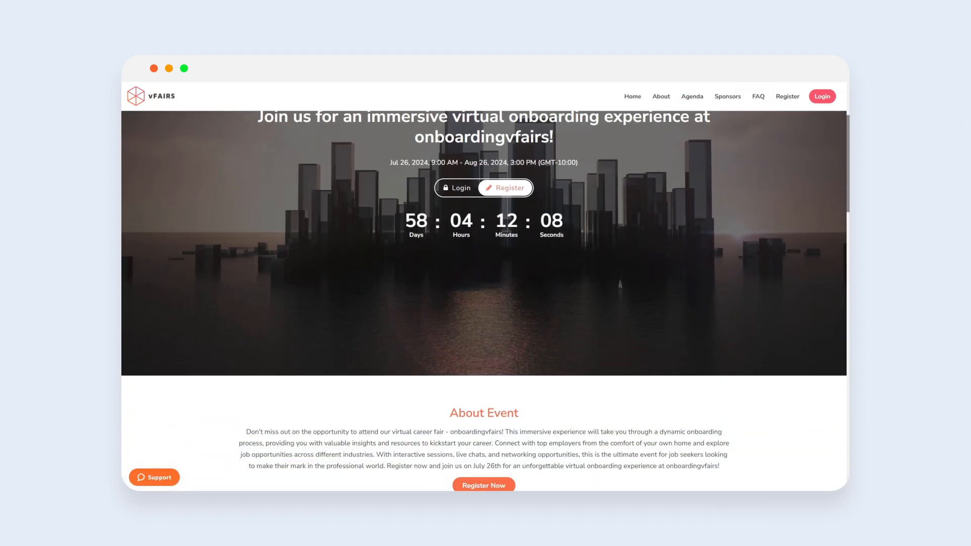
scroll(484, 283, down, 20)
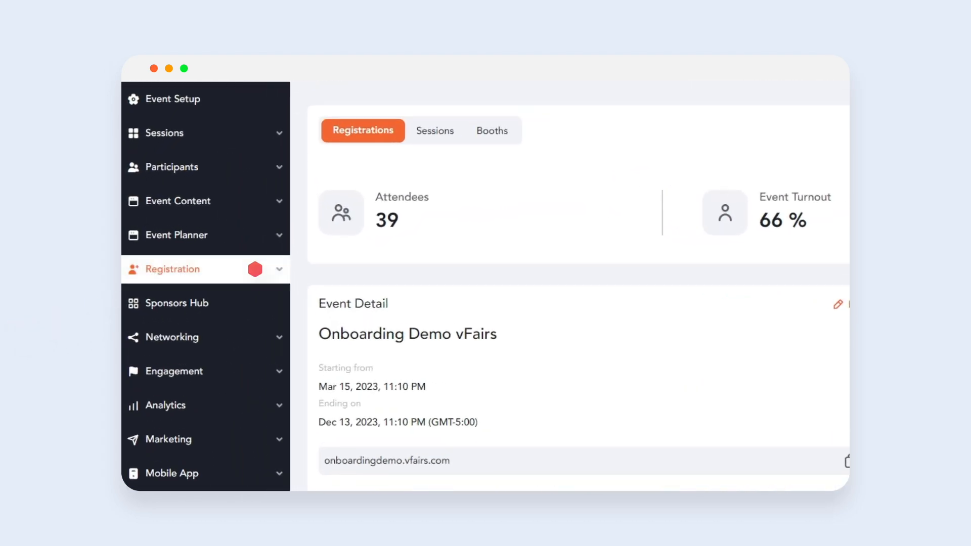
- Open the Form Builder under Registration for the Onboarding Demo vFairs event
click(255, 269)
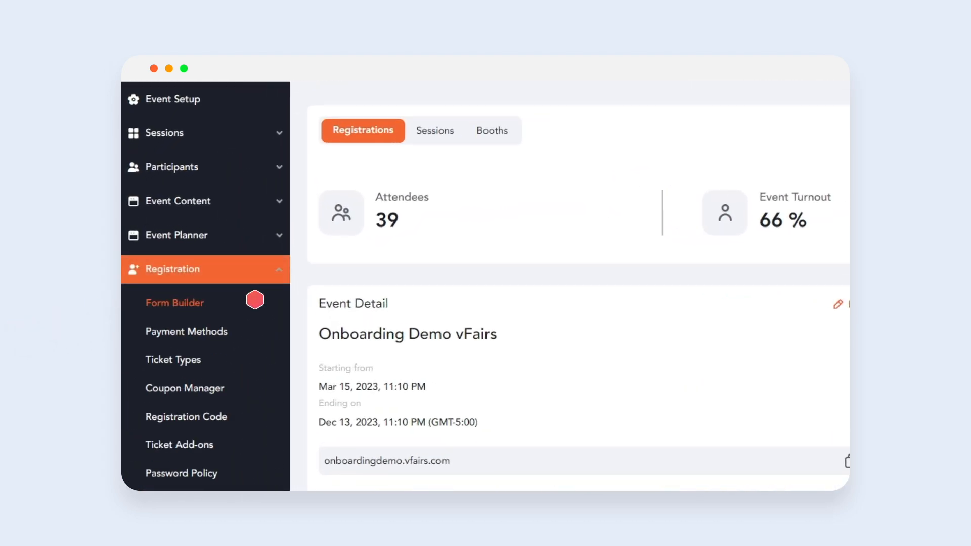
click(255, 301)
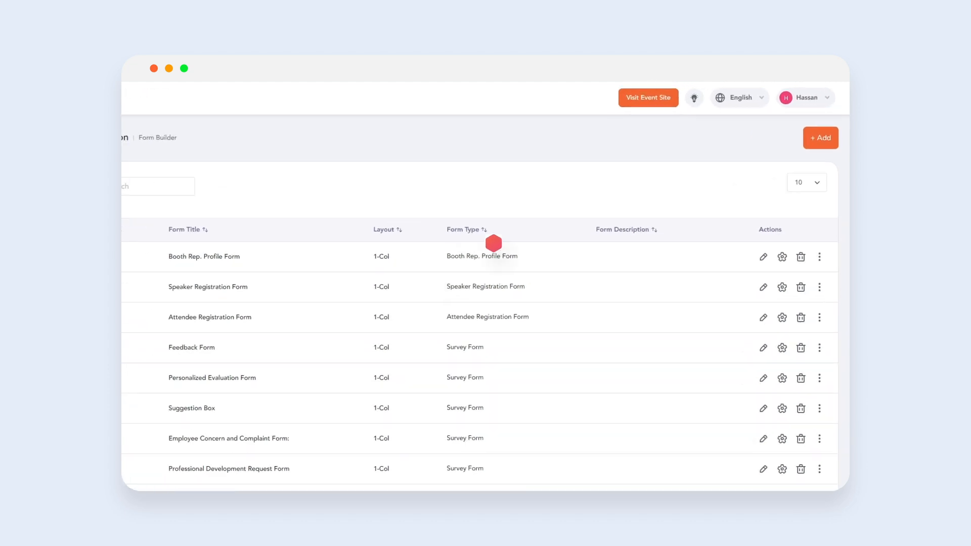
- Open the Attendee Registration Form in the form builder and scroll through its fields
click(811, 162)
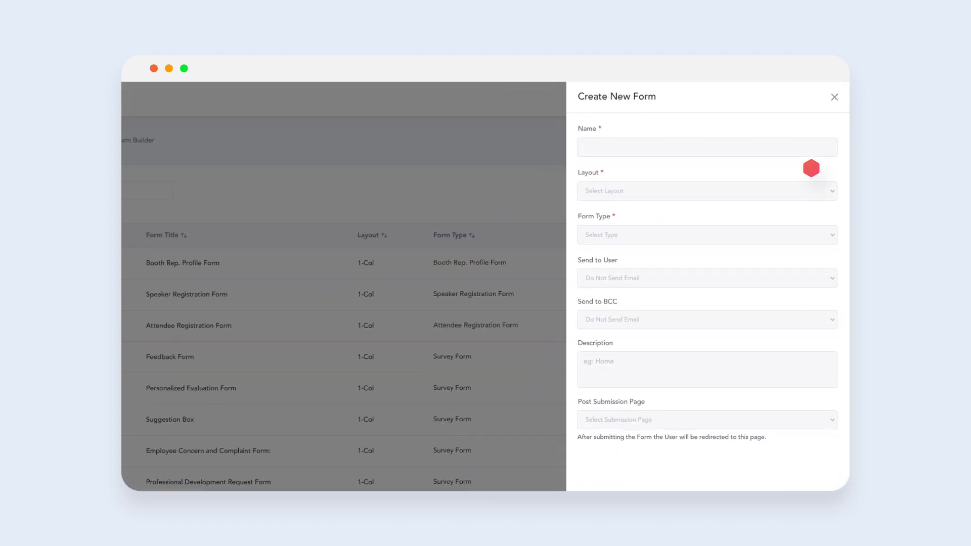
key(Escape)
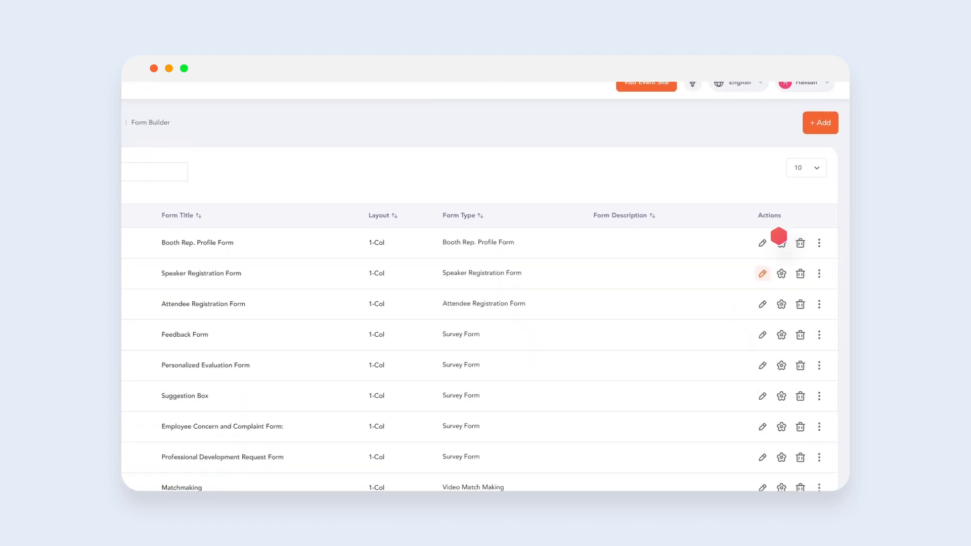
click(733, 318)
scroll(734, 329, down, 3)
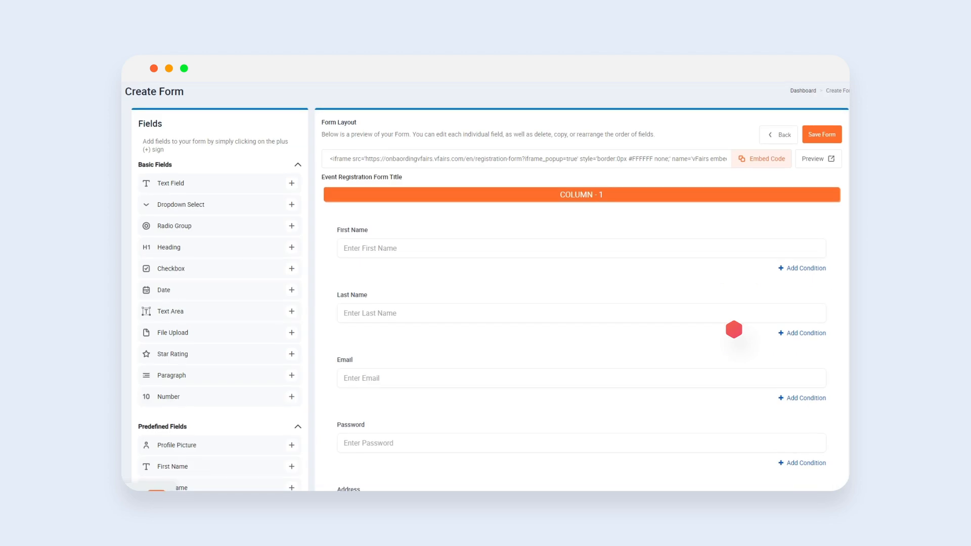
scroll(734, 329, down, 5)
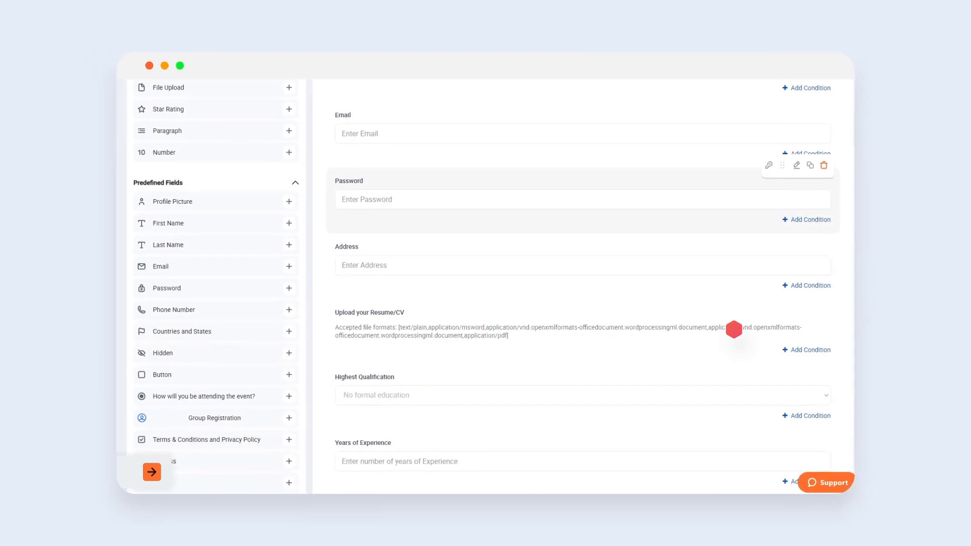
scroll(734, 329, down, 6)
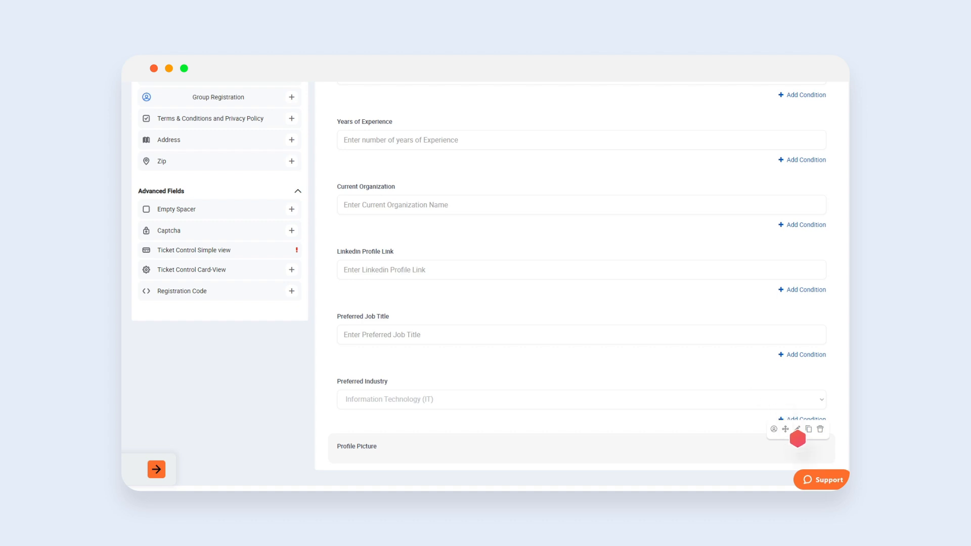
- Open the Profile Picture field's settings and browse its General, Advanced Settings and Translation sections
click(797, 430)
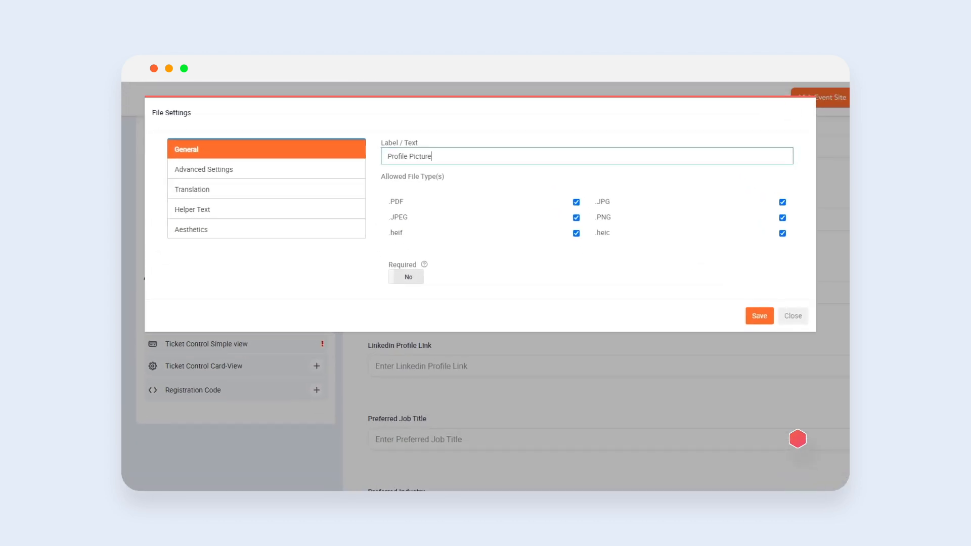
click(332, 166)
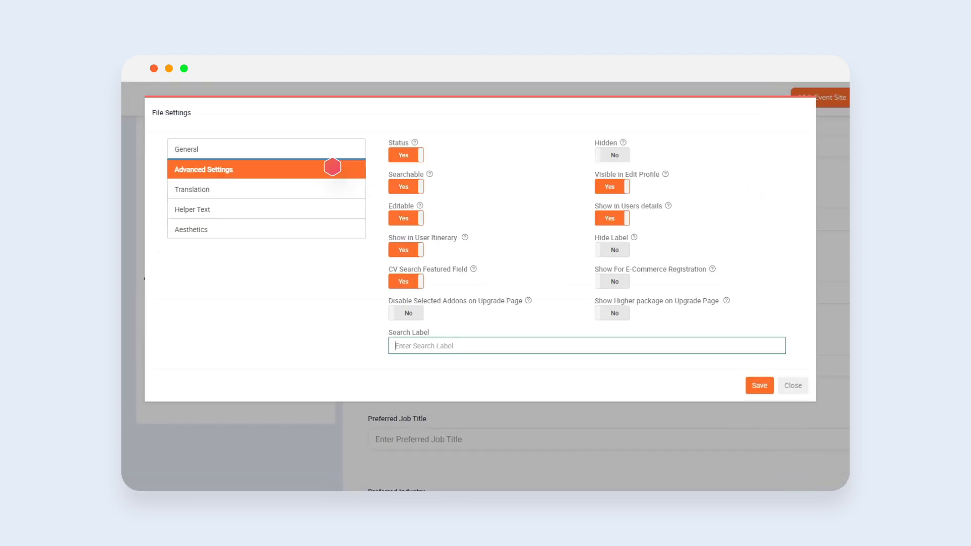
key(Down)
key(Down)
key(Down)
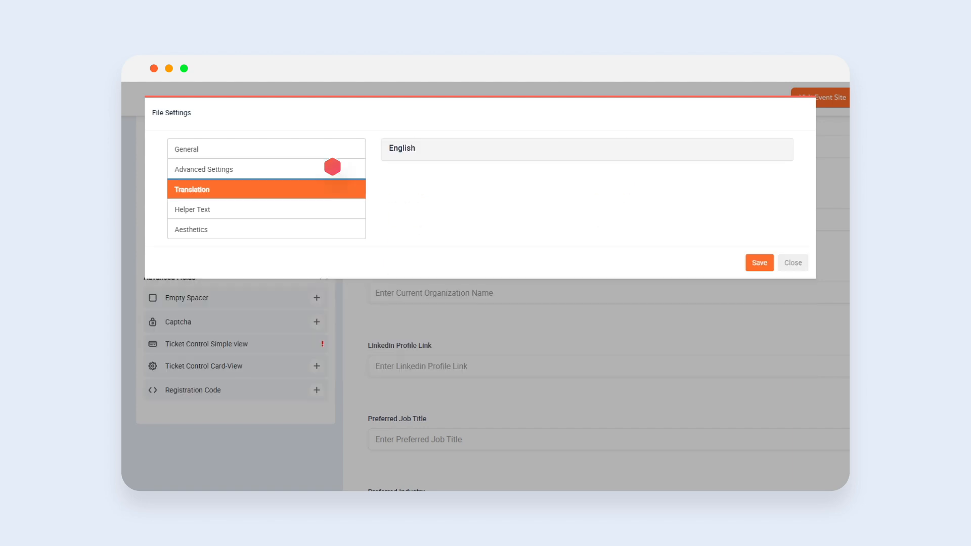
key(Return)
- Set up a condition on the Upload your Resume/CV field based on Email, and save the form
scroll(332, 167, up, 10)
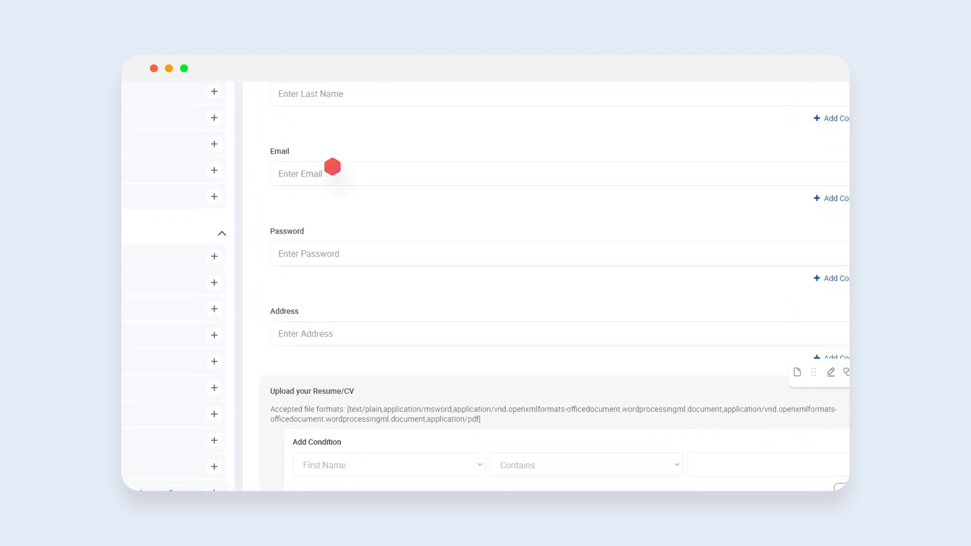
key(space)
key(Return)
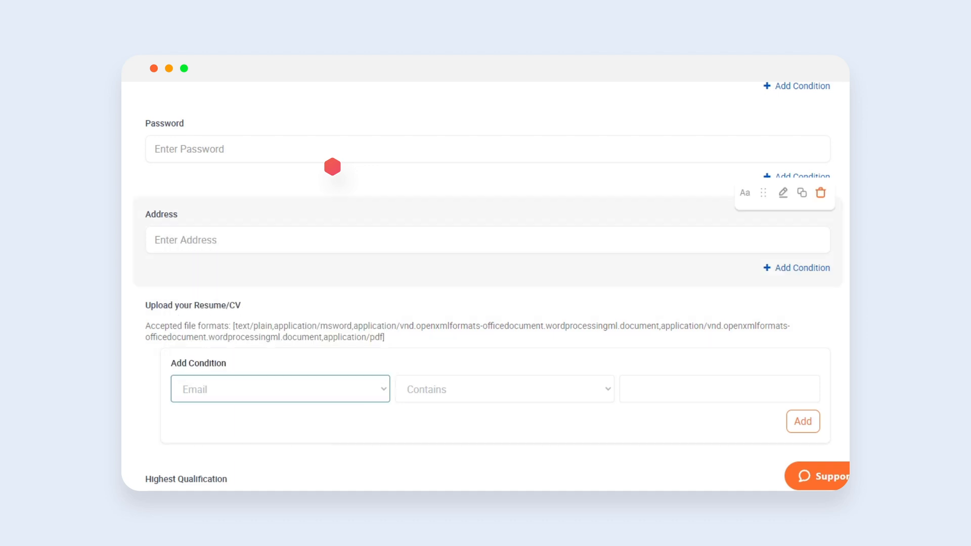
key(Tab)
key(space)
key(Return)
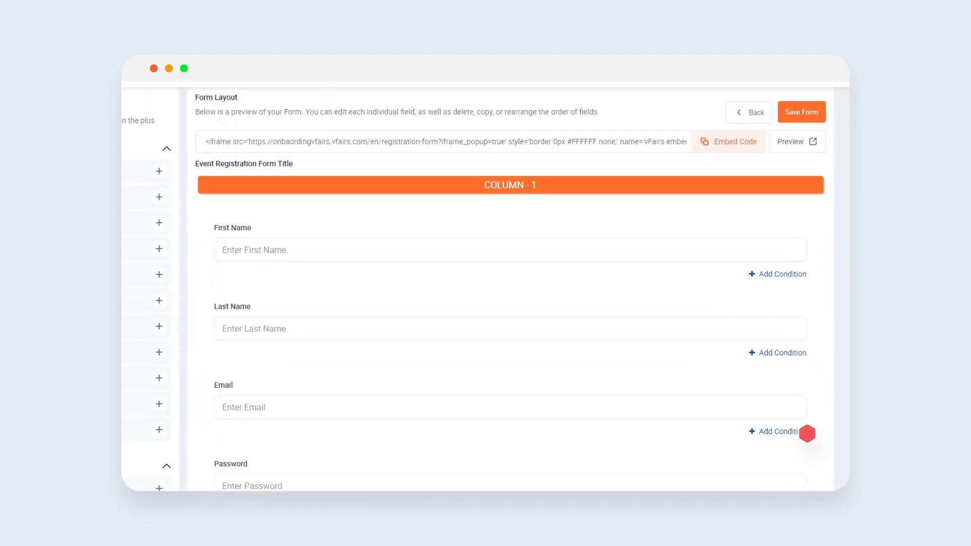
click(801, 112)
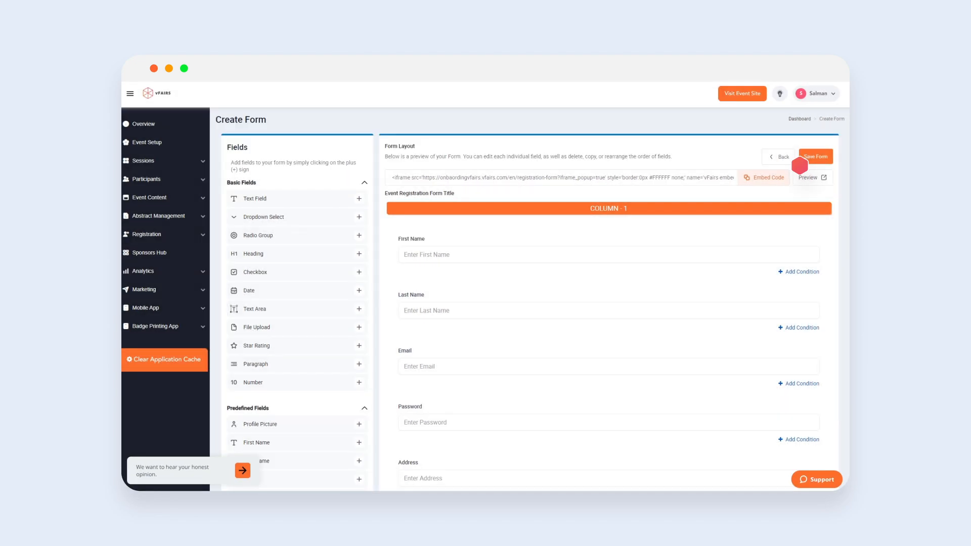
- Open Payment Methods under Registration and add a new PayPal 3D Secure payment method
click(191, 234)
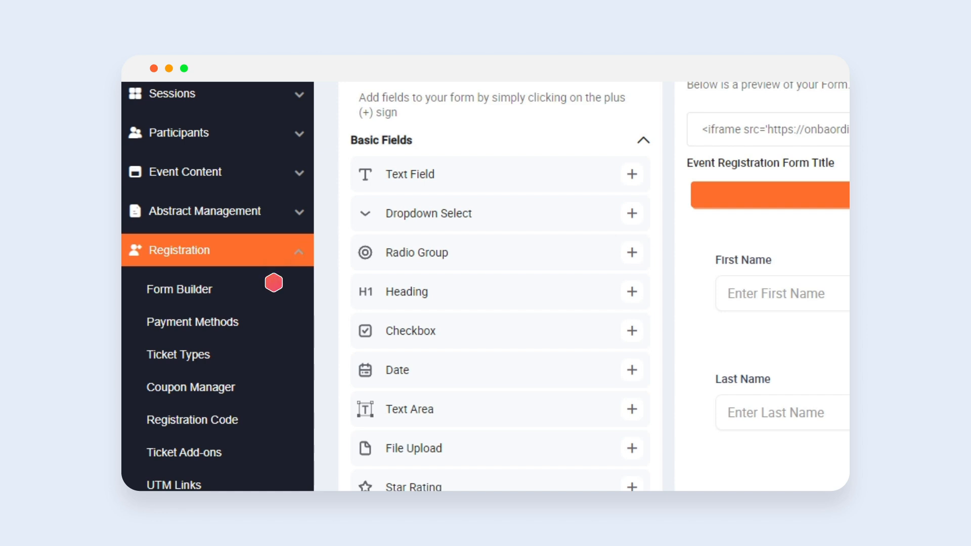
click(274, 328)
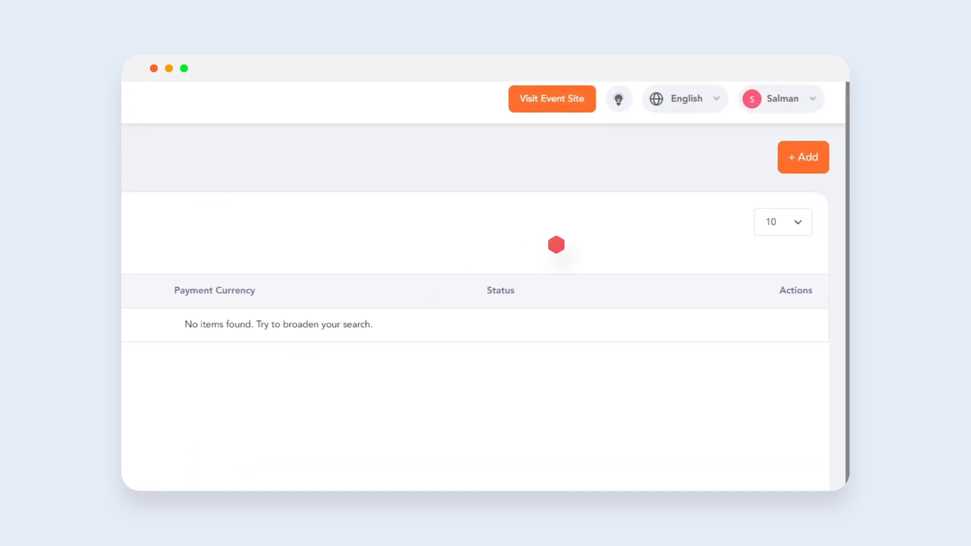
click(802, 173)
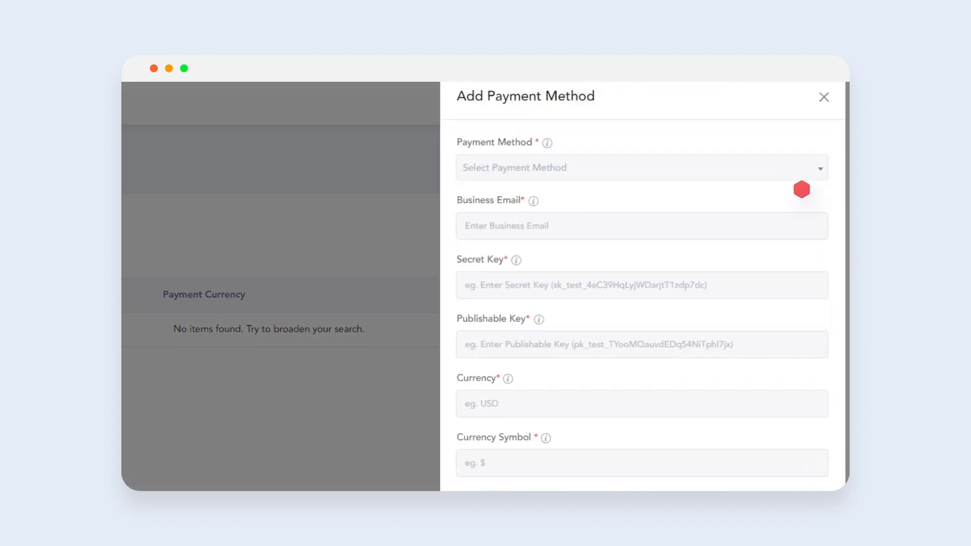
click(802, 169)
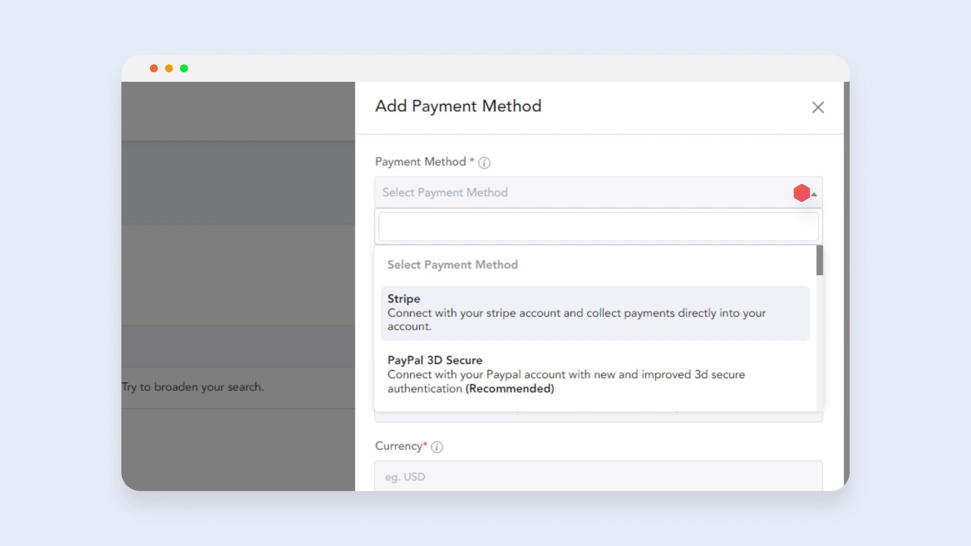
click(772, 375)
- Enter the business e-mail address and the secret key for the PayPal payment method
key(Tab)
text(john)
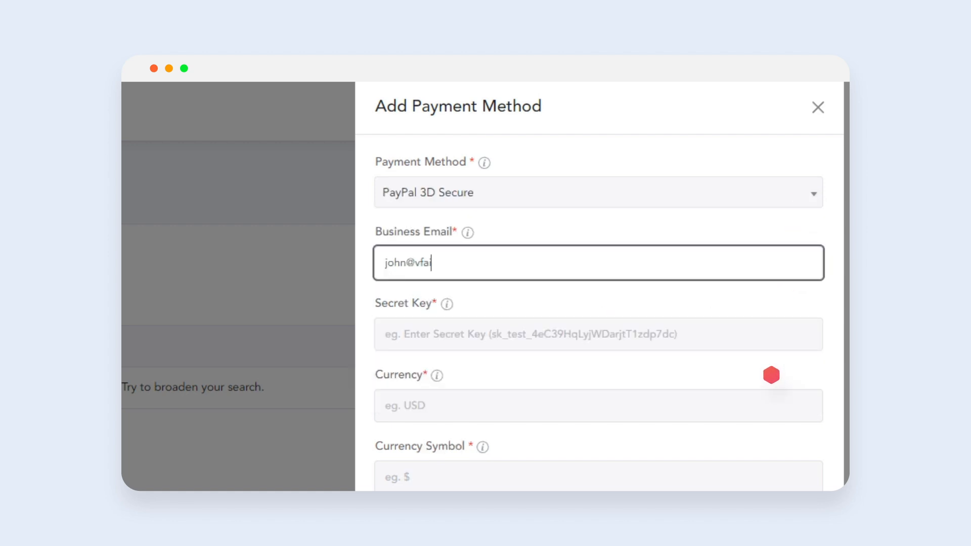
key(Tab)
text(abc123abc)
- Set the payment currency to USD and the currency symbol to $
scroll(770, 375, down, 5)
key(Tab)
text(USD)
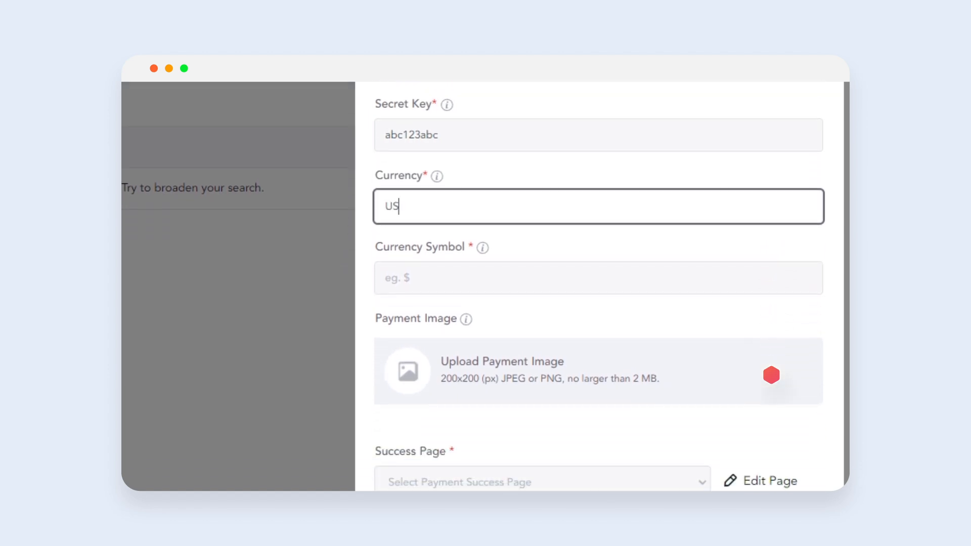
key(Tab)
text($)
click(670, 324)
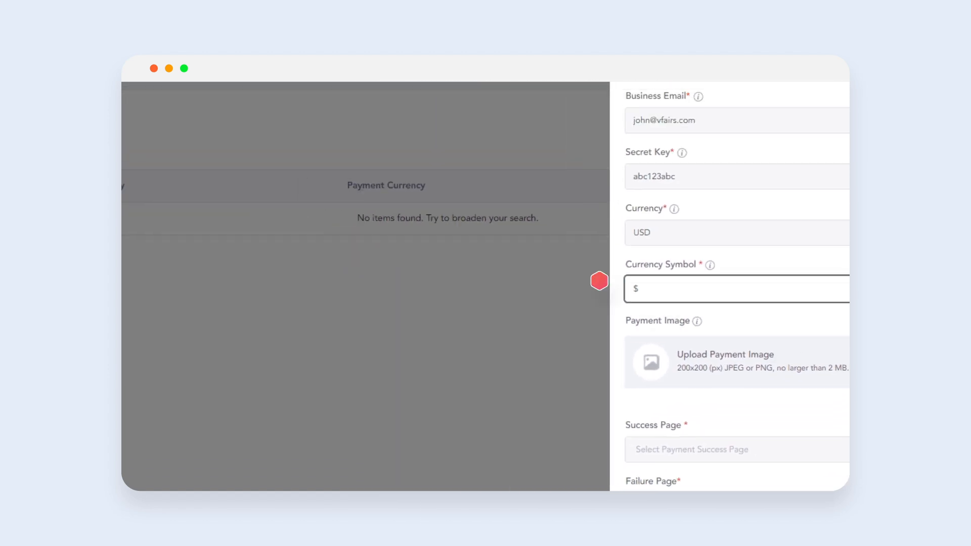
click(418, 169)
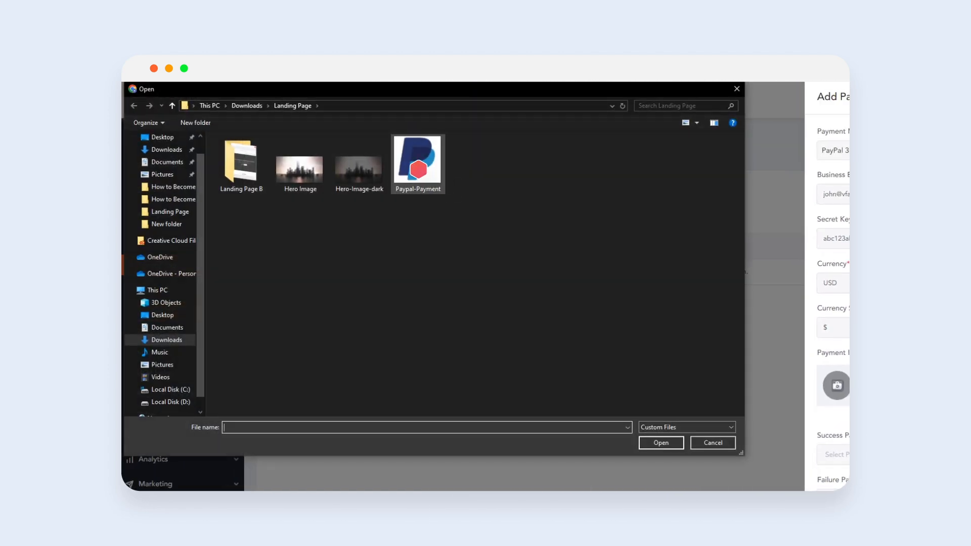
double_click(418, 169)
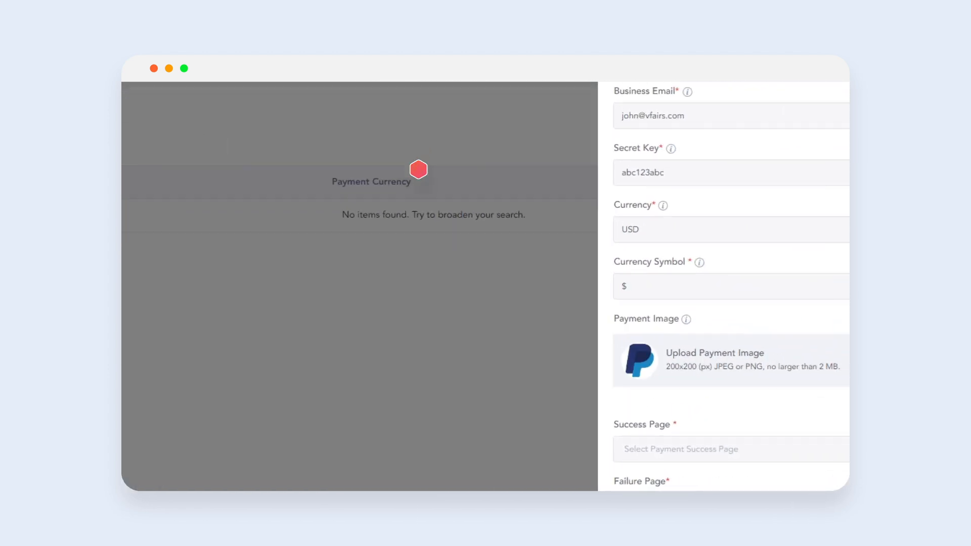
- Set the success page to Payment Success and failure page to Payment Failure, toggle Is Sandbox, and save
click(837, 455)
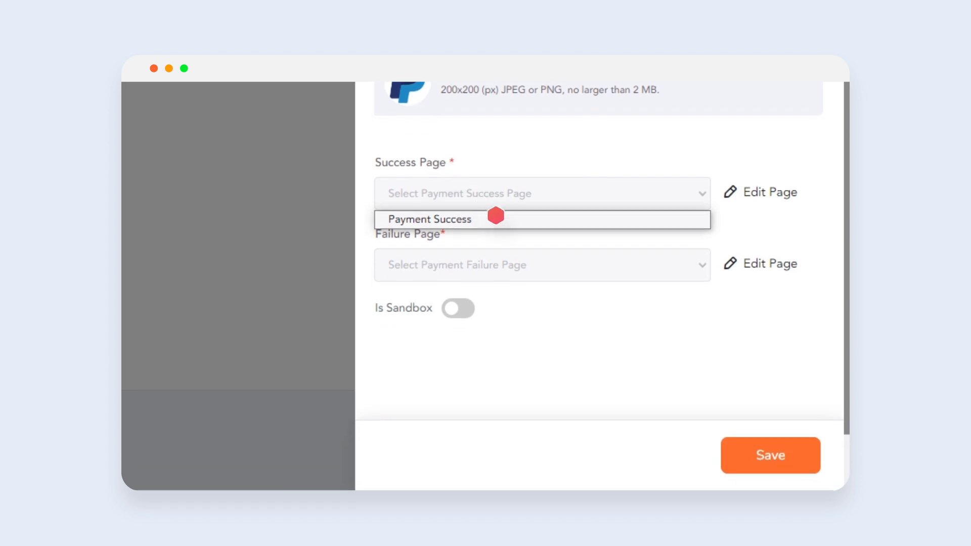
click(496, 293)
click(505, 338)
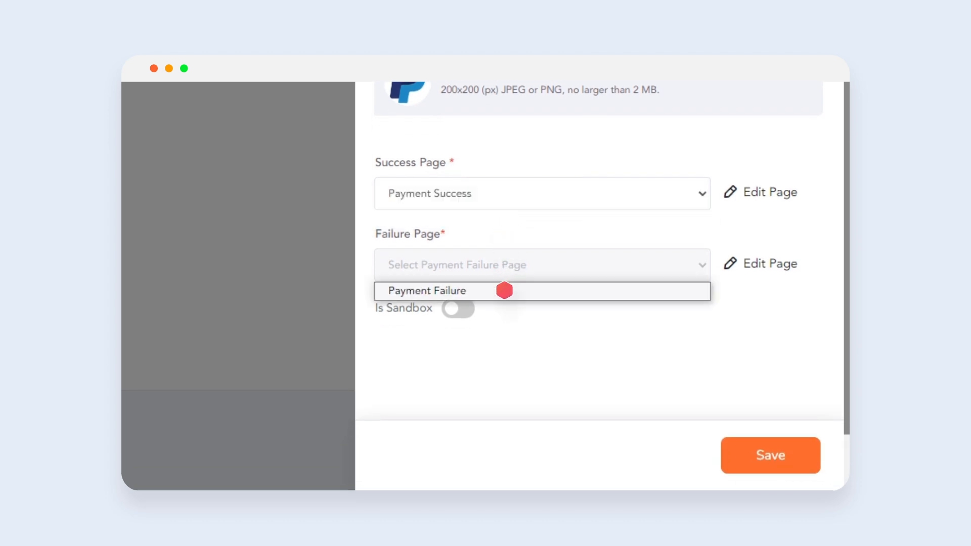
click(504, 290)
click(461, 321)
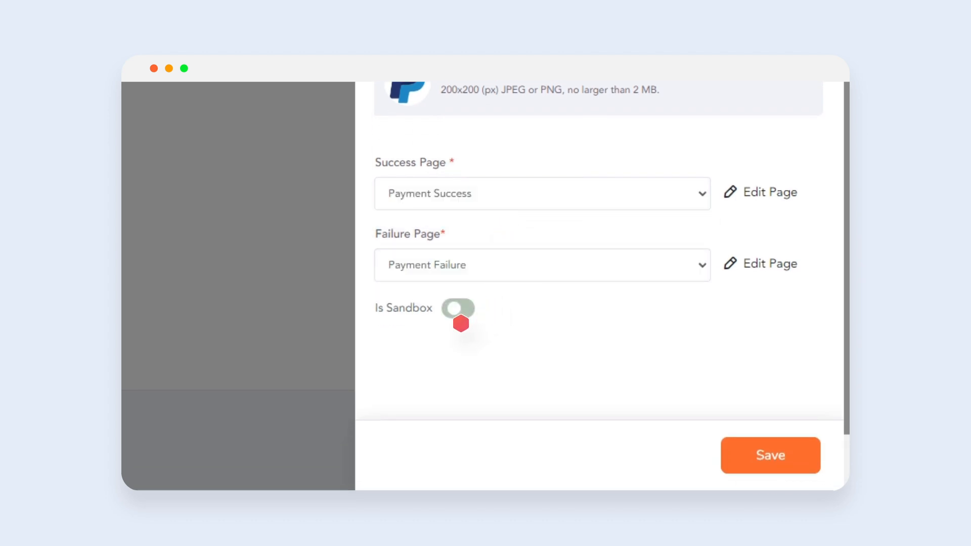
click(768, 472)
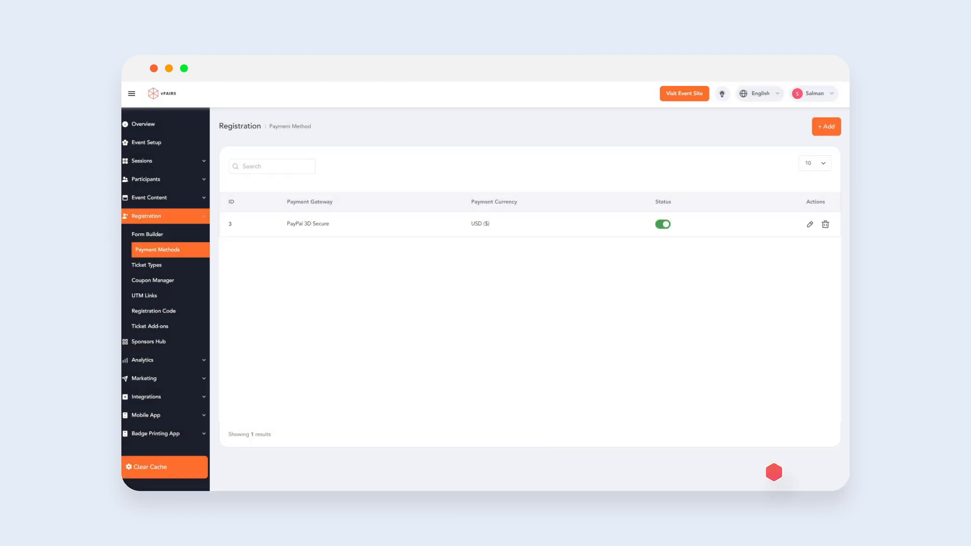
- Edit the In Person Registration ticket type, naming it In Person Registration - IWC 2026 with price 55.00
click(170, 265)
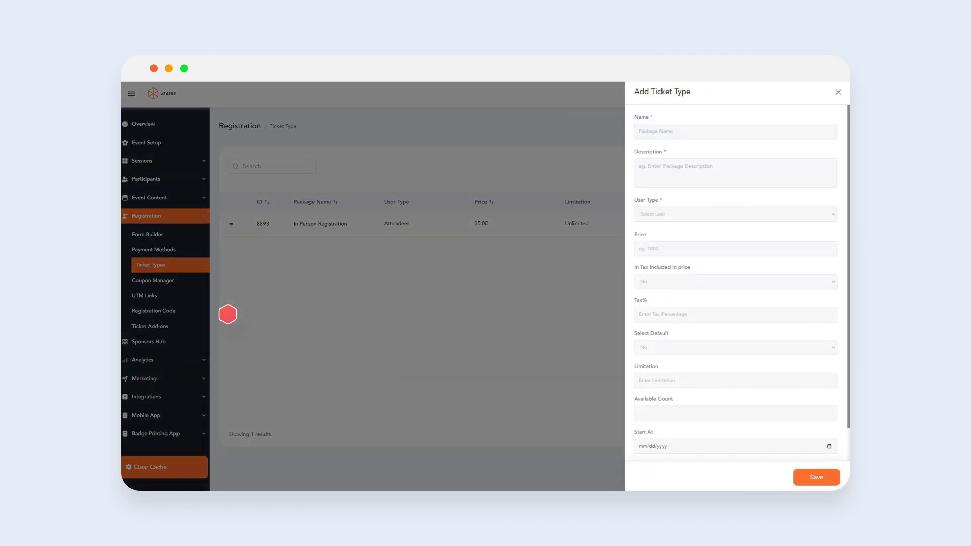
click(436, 284)
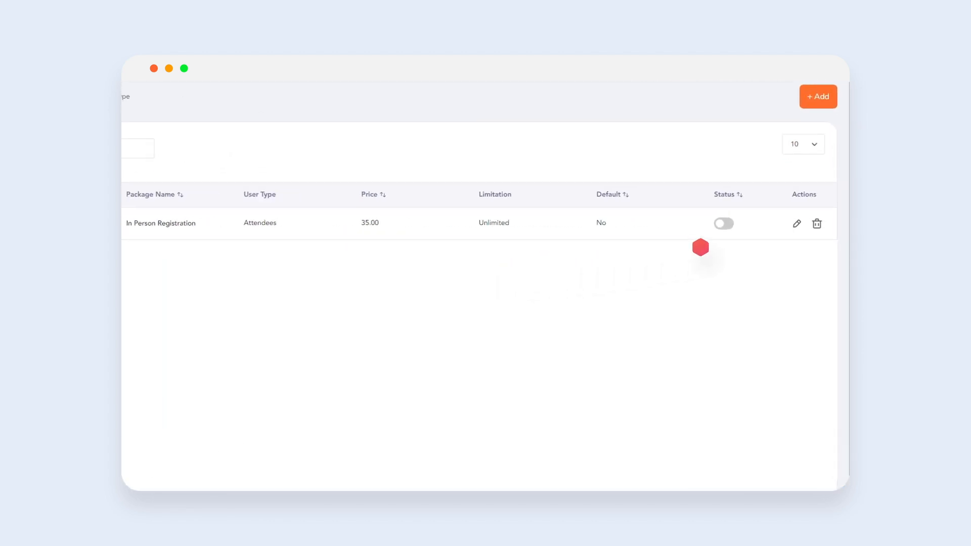
click(756, 236)
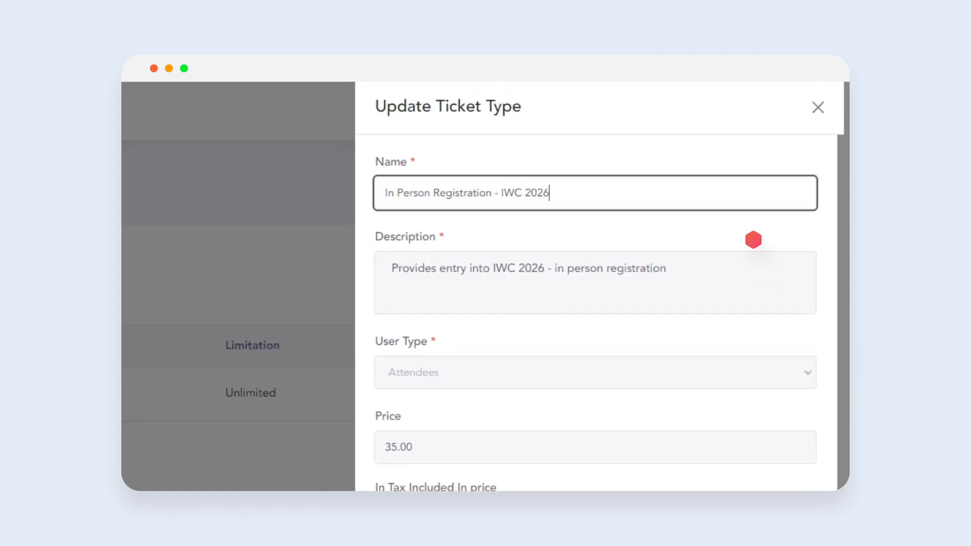
key(Tab)
key(Tab)
key(Tab)
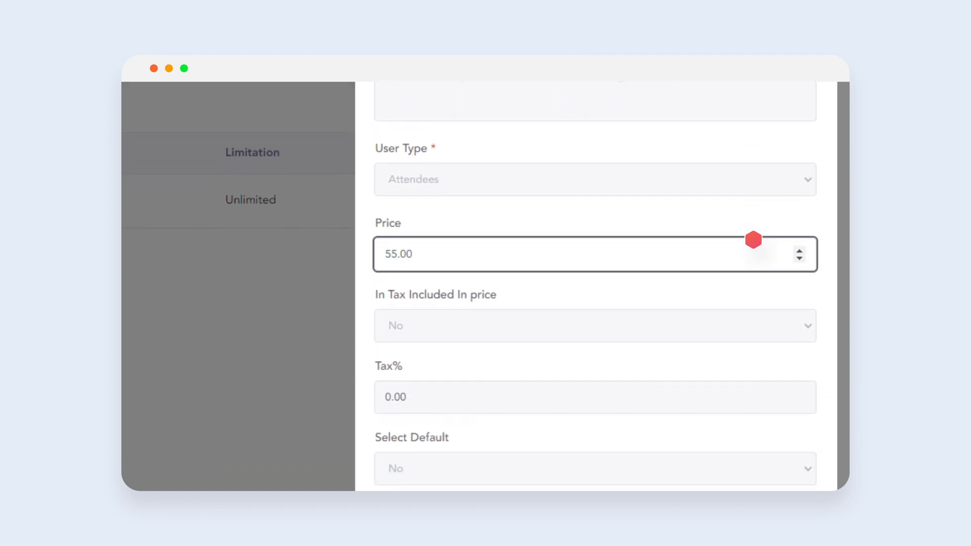
- Set the ticket's remaining options and dates ending 06/30/2026, save it, and switch its status on
scroll(754, 240, down, 5)
click(798, 464)
scroll(753, 240, down, 1)
click(798, 376)
click(412, 144)
click(401, 279)
click(440, 226)
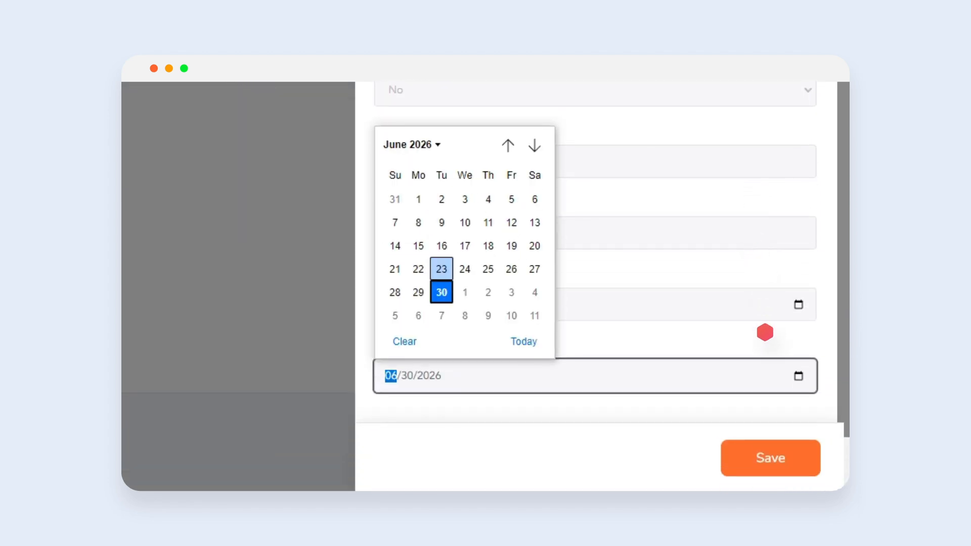
click(442, 246)
click(783, 476)
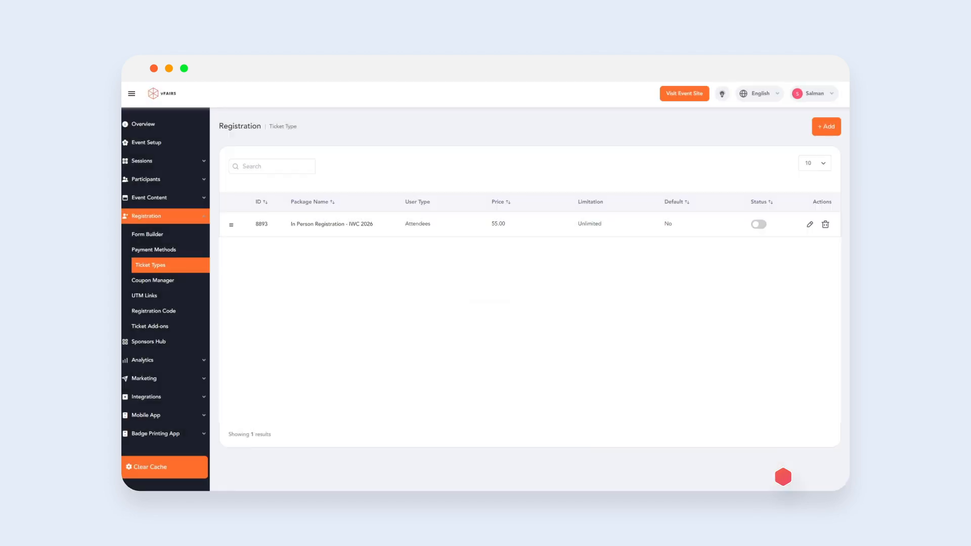
click(757, 225)
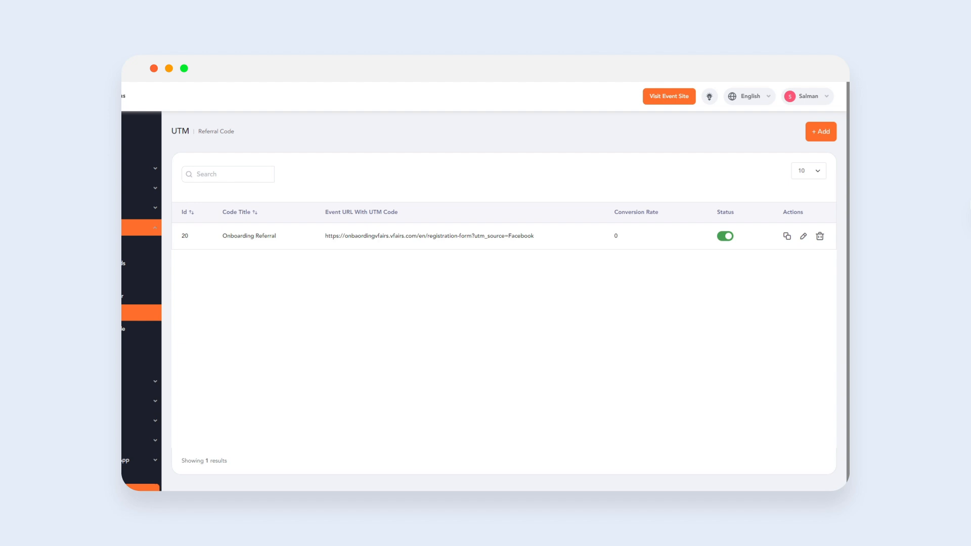
- Add a UTM link titled Referral with UTM source Instagram and save it
click(820, 132)
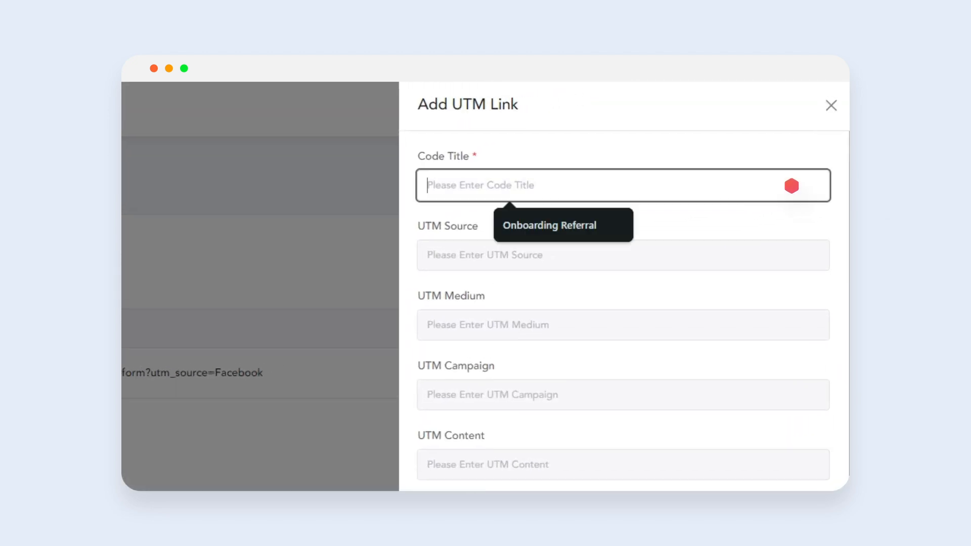
text(Re)
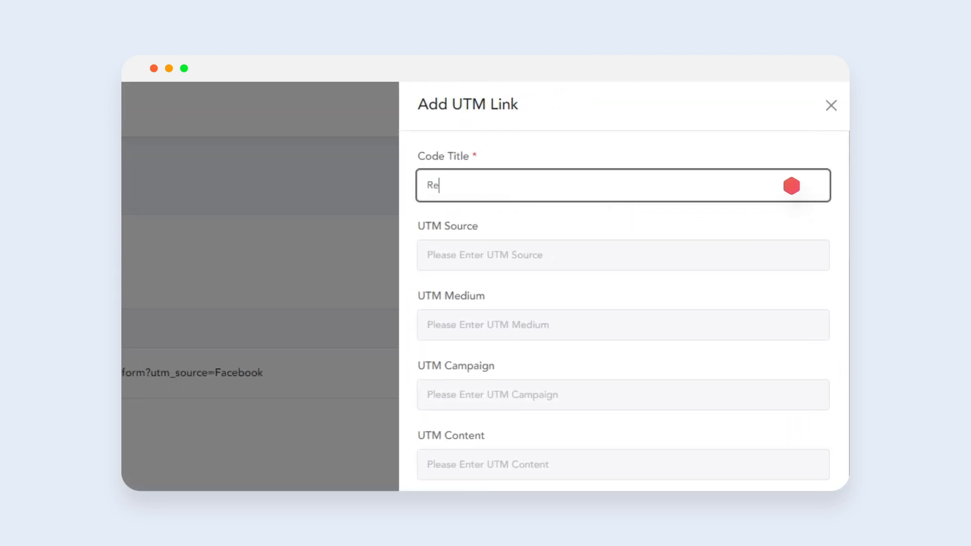
text(ferral)
click(791, 257)
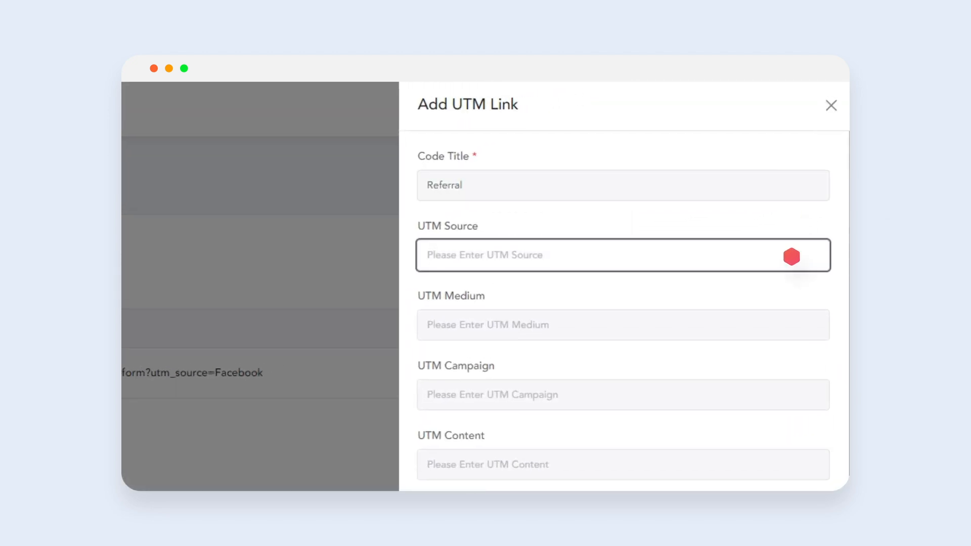
text(Instagram)
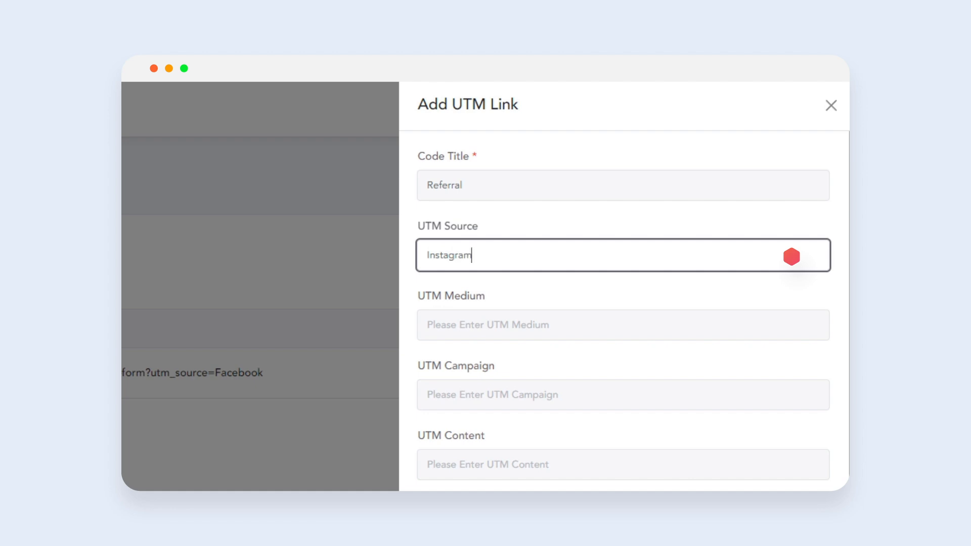
scroll(791, 256, down, 9)
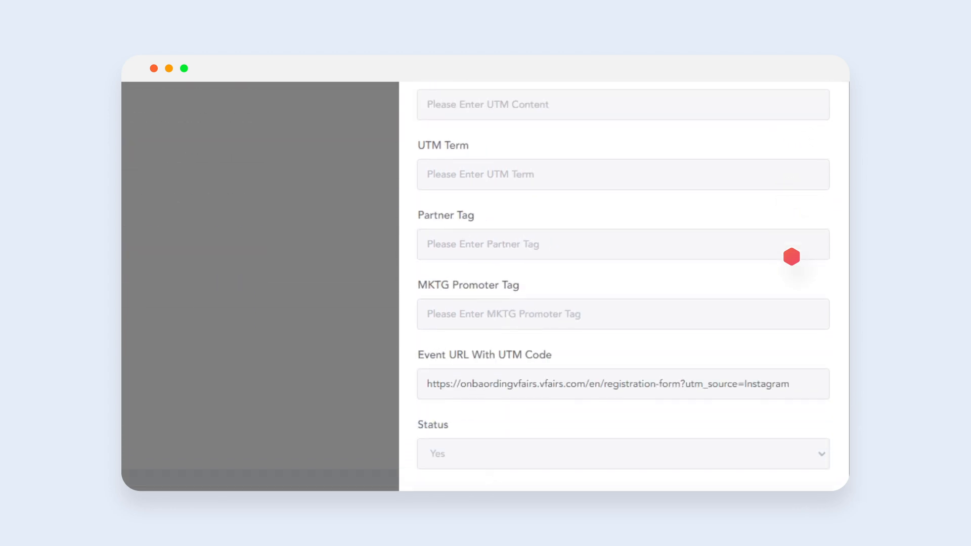
click(789, 460)
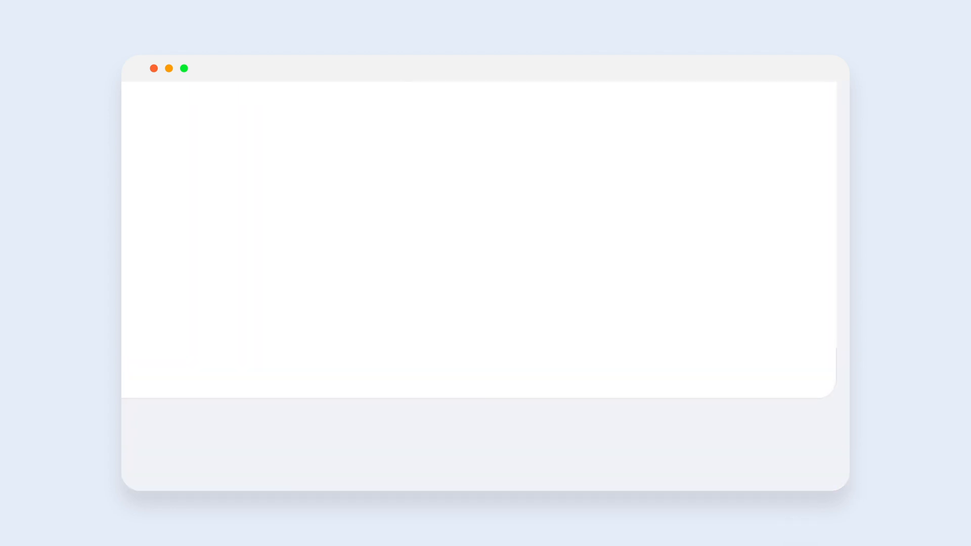
click(735, 249)
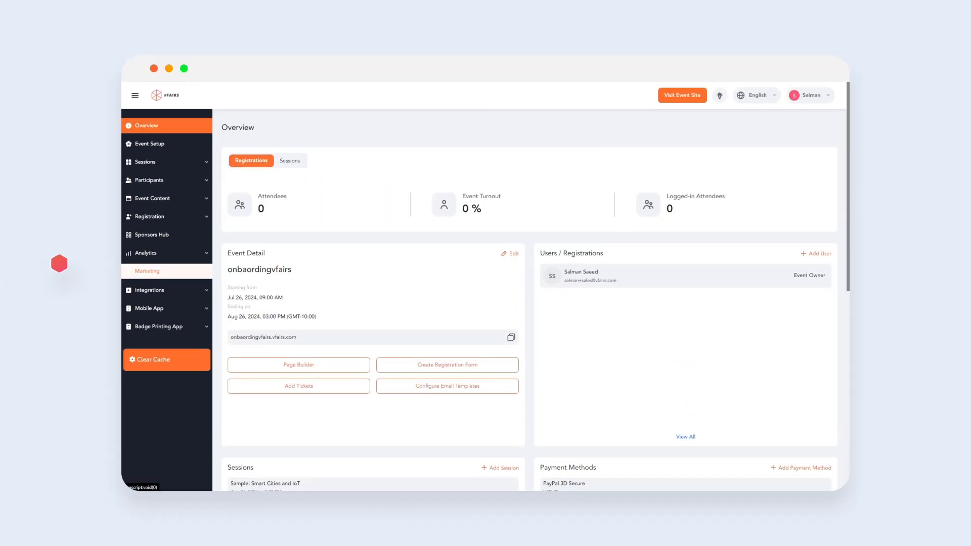
- Start a new email campaign under Marketing named Registration Alert with the subject line Registration Alert
click(192, 271)
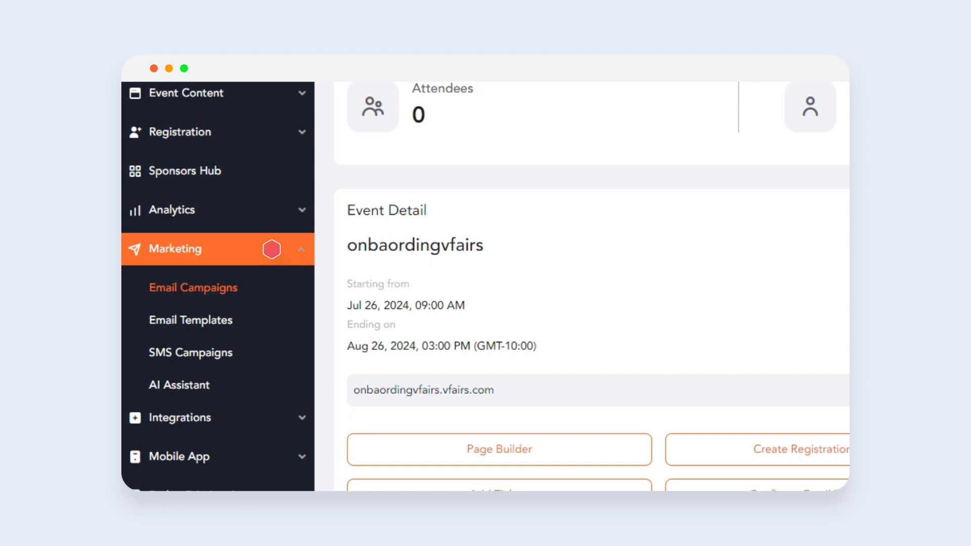
click(237, 287)
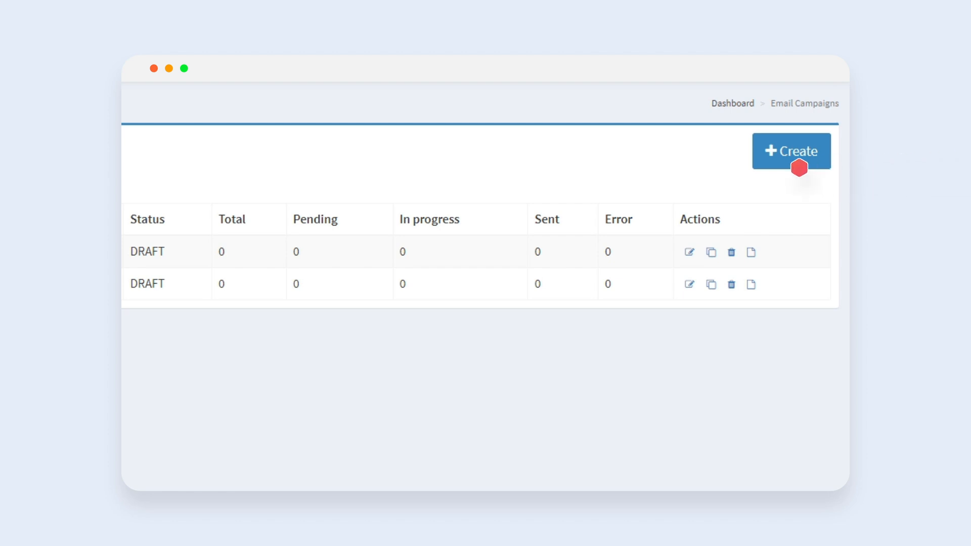
click(793, 165)
text(Reg)
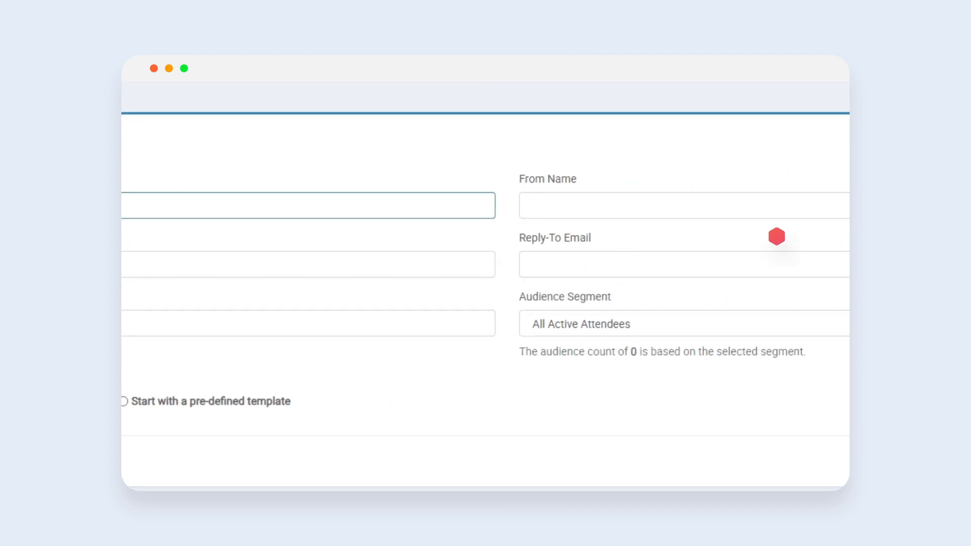
click(758, 308)
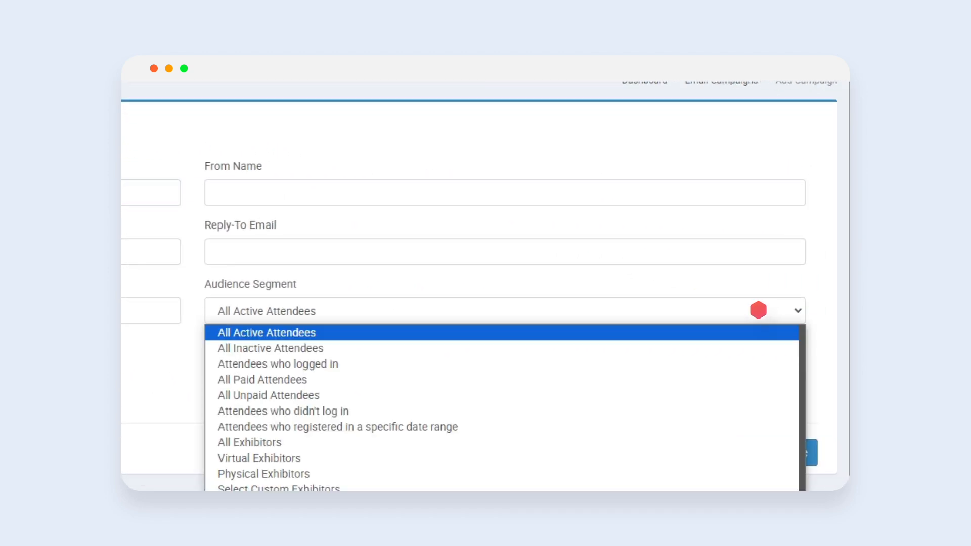
click(759, 310)
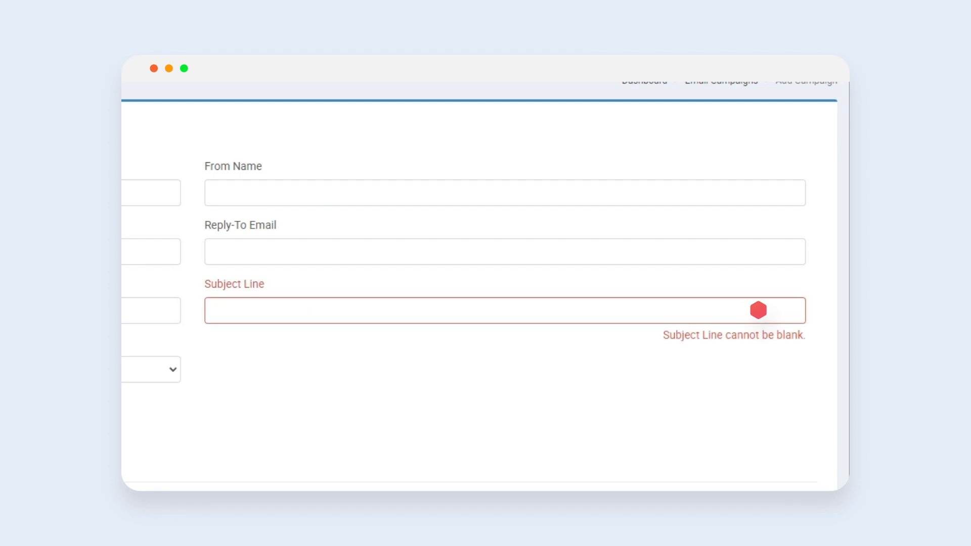
text(Registration Alert)
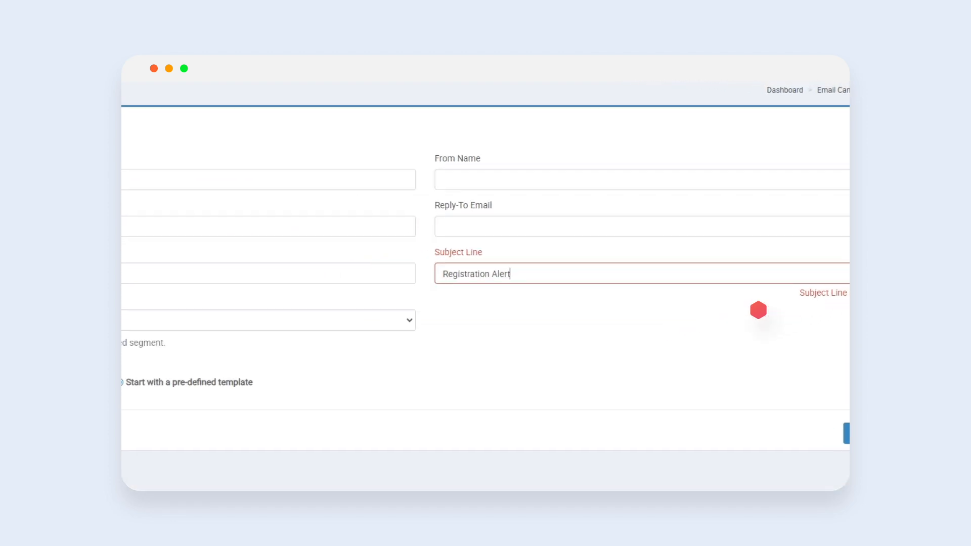
- Enter the sender's name, from e-mail and reply-to e-mail for the campaign and continue to its configuration
key(Tab)
text(Ben)
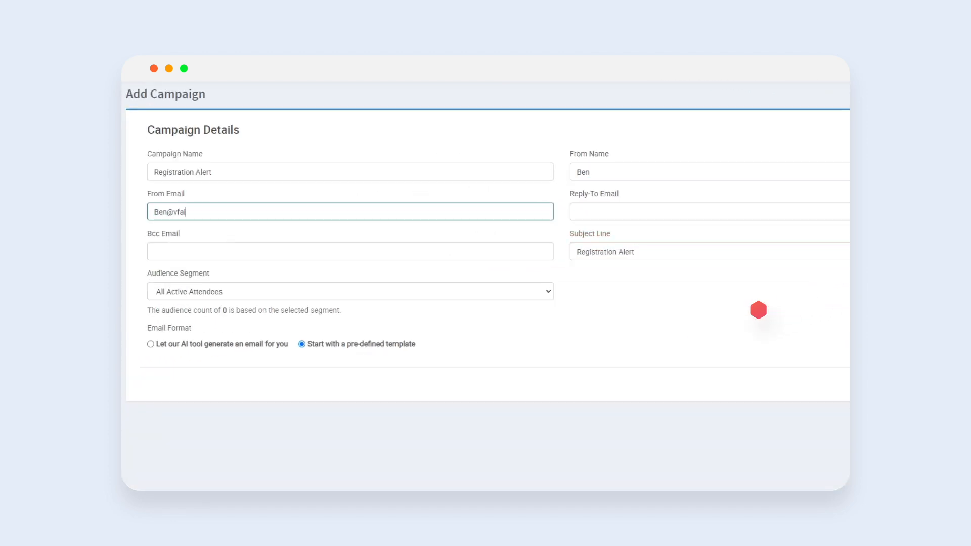
key(Tab)
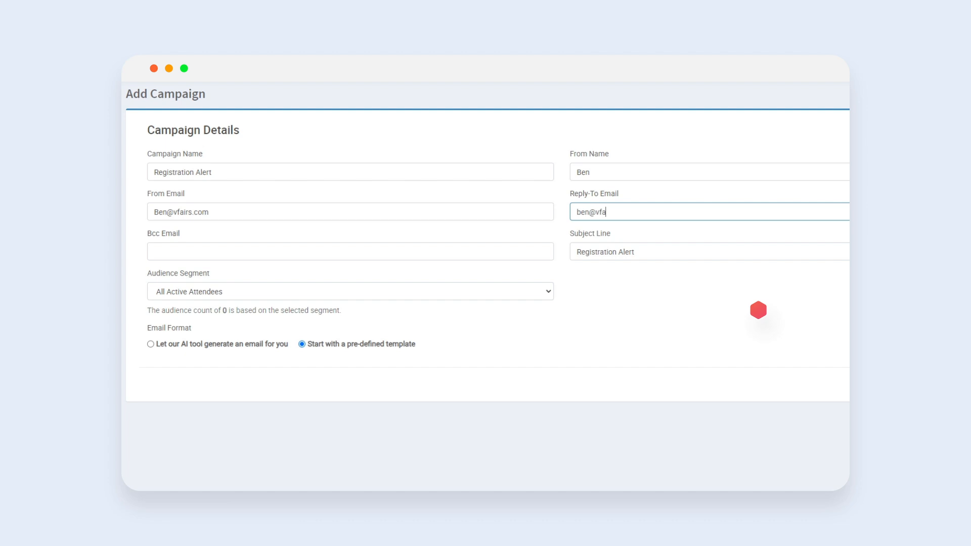
click(758, 310)
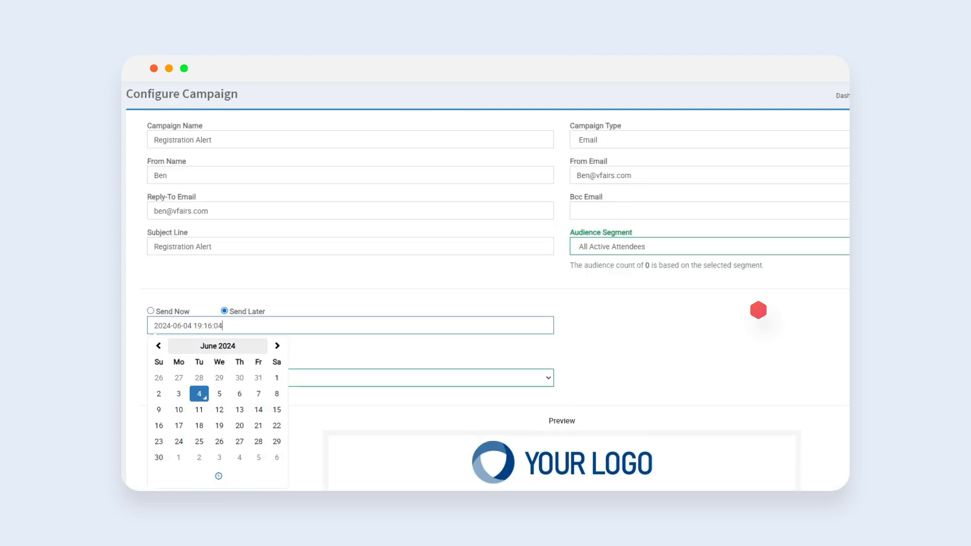
- Schedule the campaign to send on 2024-06-05 and open the email template for editing
click(219, 394)
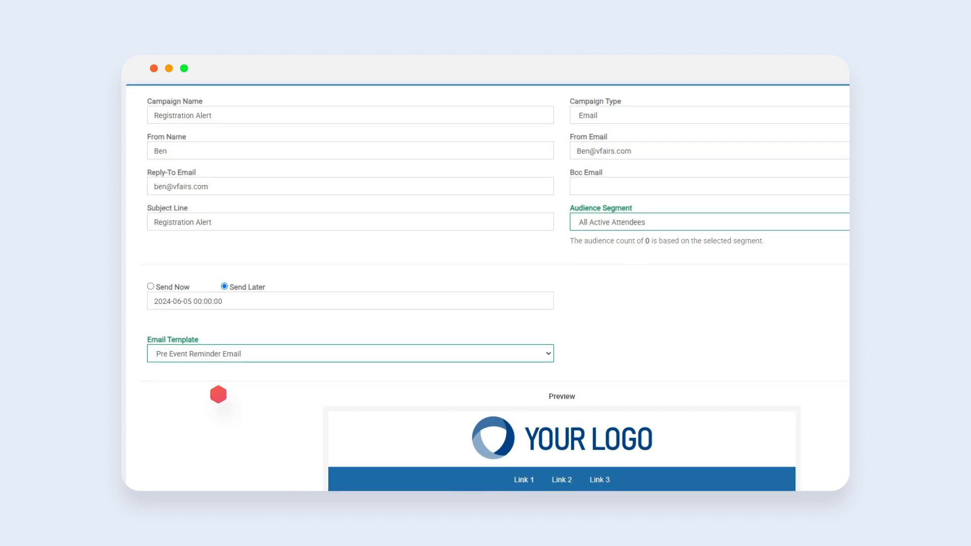
scroll(217, 395, down, 4)
scroll(405, 442, down, 6)
click(577, 483)
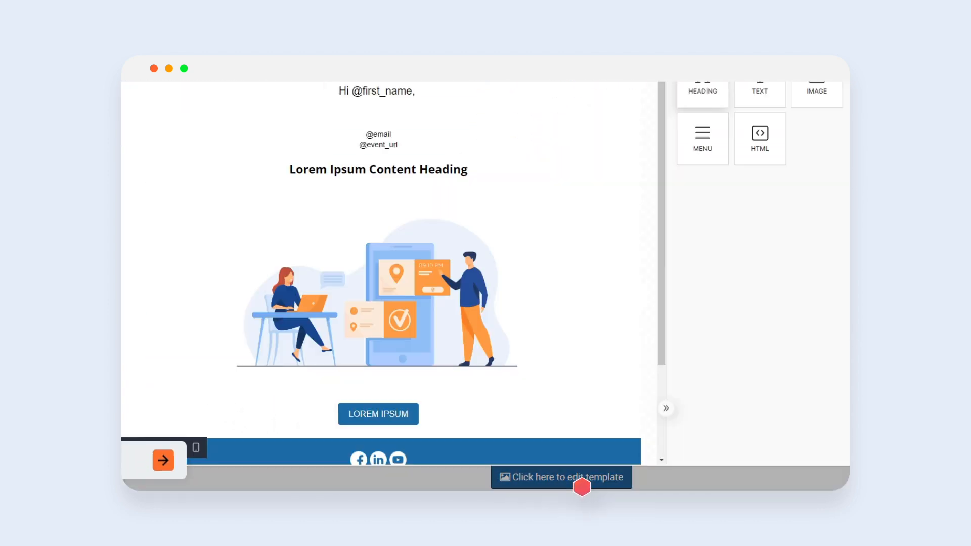
- Add a heading reading REGISTRATION ALERT to the template, make it bold and centre-aligned
drag(556, 103, 380, 80)
text(RE)
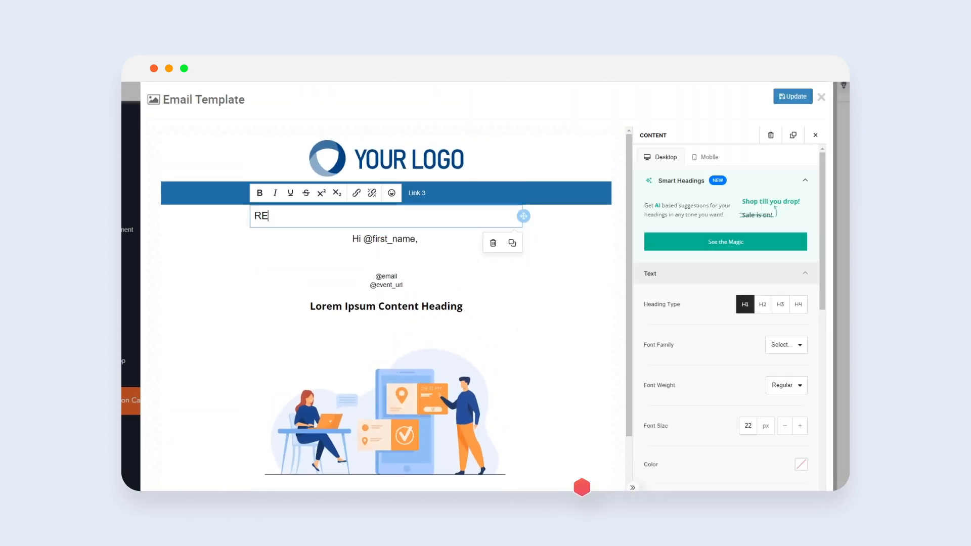
text(GISTRATION ALERT)
key(ctrl+a)
key(ctrl+b)
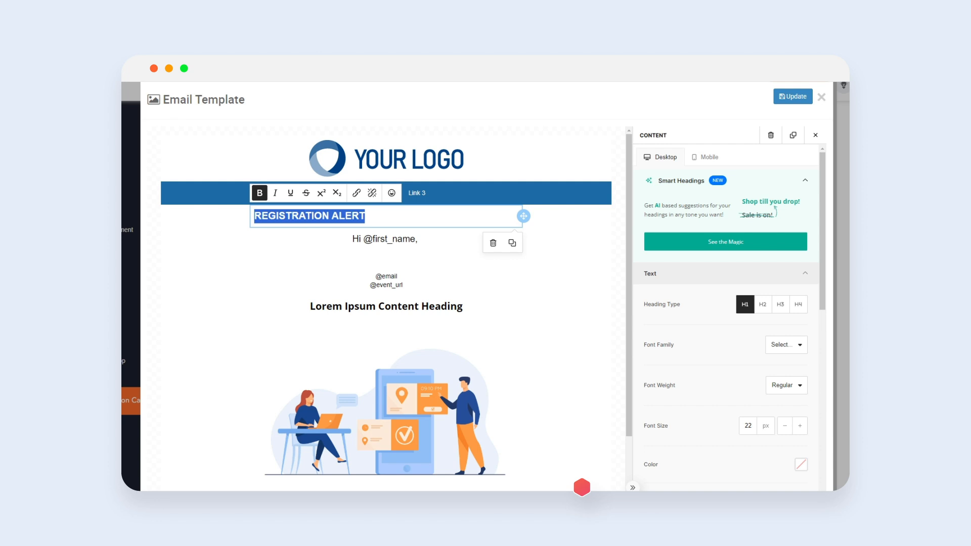
scroll(645, 432, down, 3)
scroll(646, 432, down, 1)
click(764, 326)
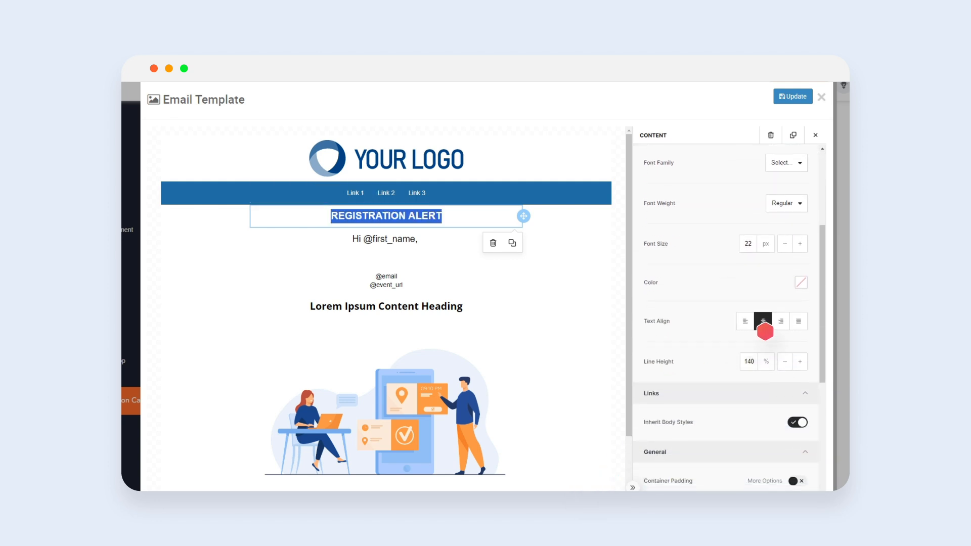
click(815, 135)
- Search images for Register now and request an AI image with the prompt "A corporate person encouraging customers to register on a reception"
click(808, 251)
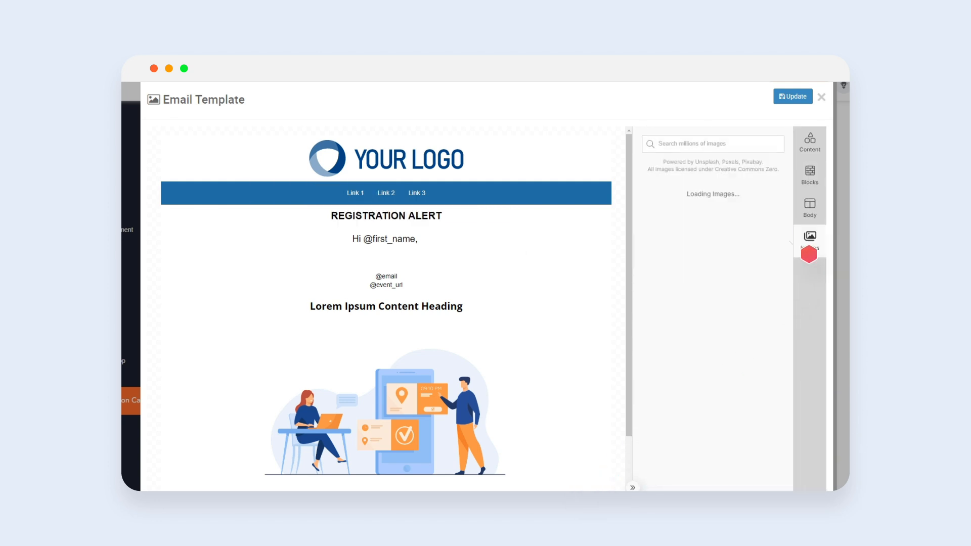
text(Register now)
click(680, 311)
text(A corporate person encour)
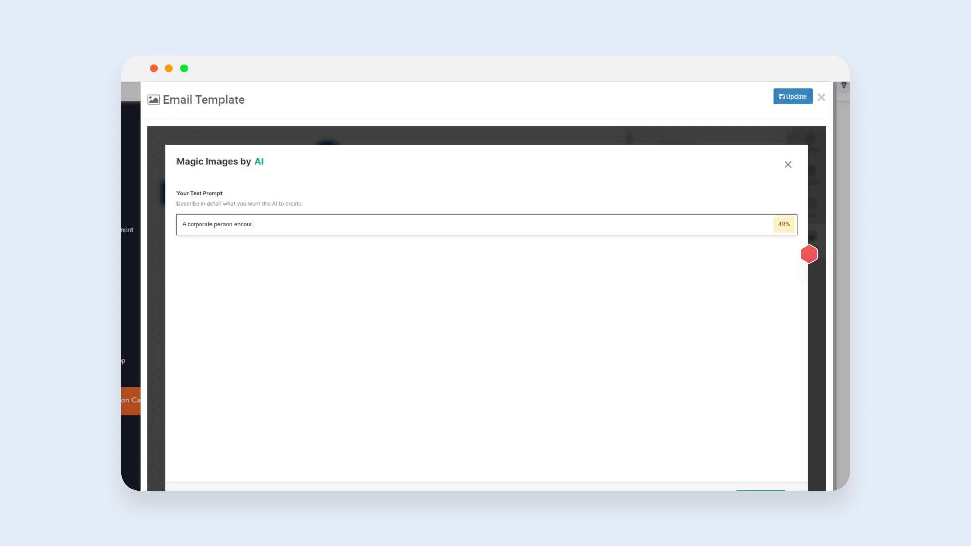
text(aging customers to register on a reception)
key(Return)
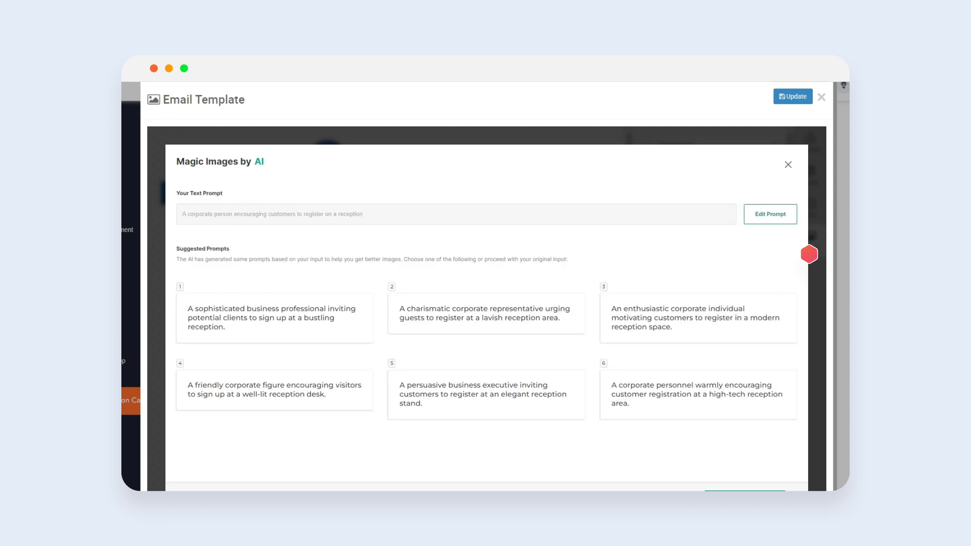
- Choose the high-tech reception suggested prompt, pick the fourth generated image and place it over the template illustration
click(698, 394)
click(228, 271)
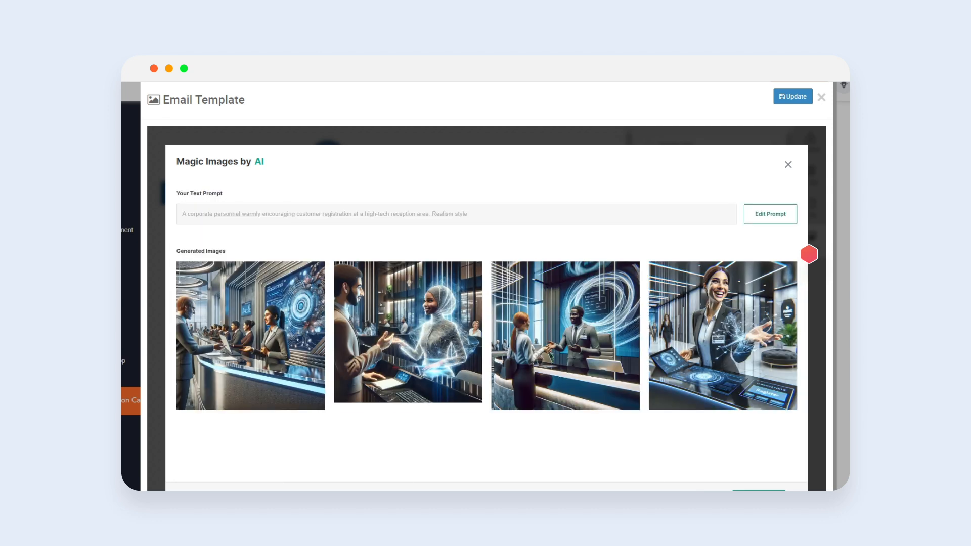
click(724, 331)
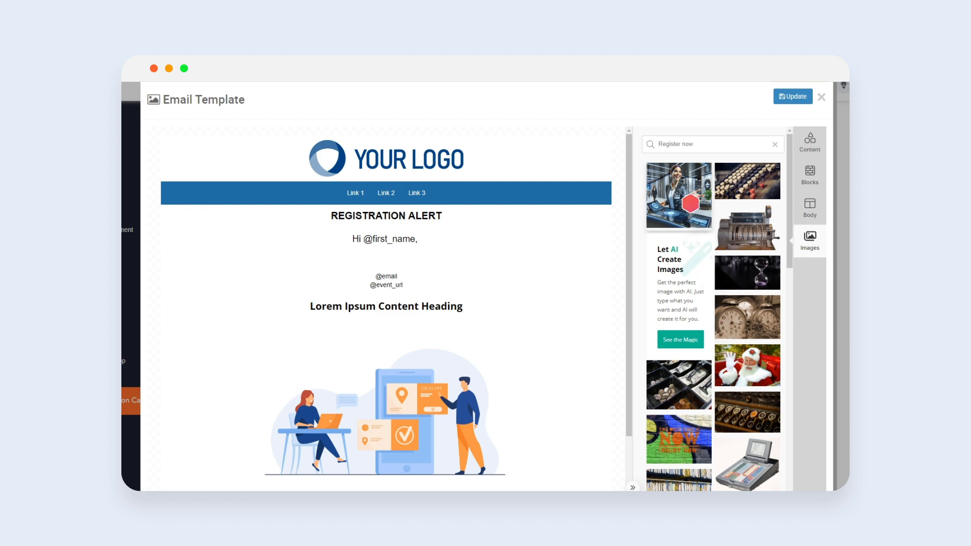
drag(679, 194, 455, 329)
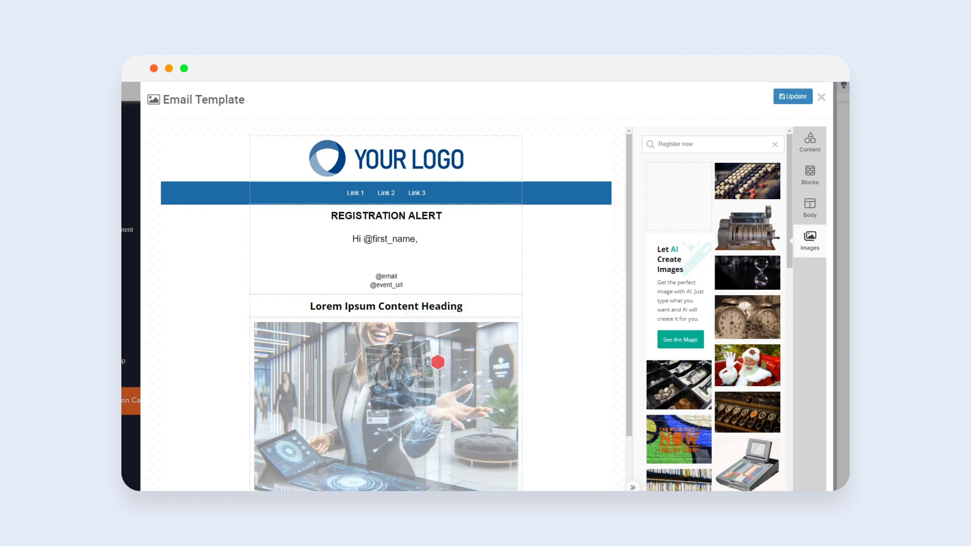
drag(438, 362, 379, 401)
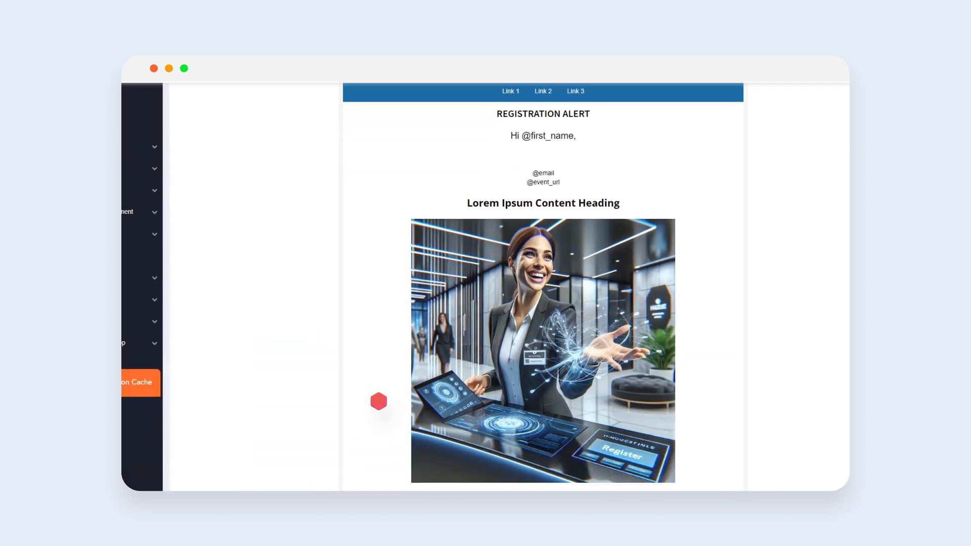
scroll(514, 418, down, 5)
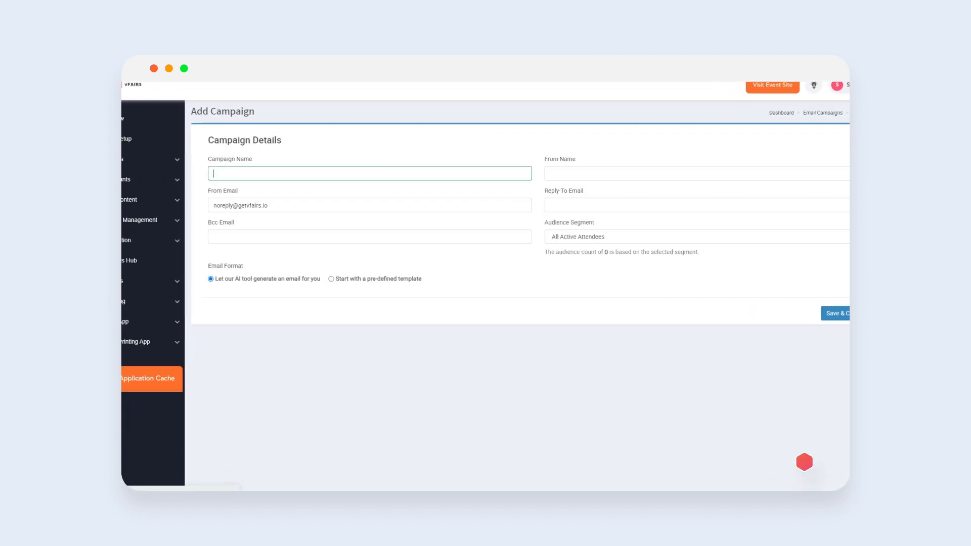
- Create another campaign named New Campaign and enter the sender's name, from e-mail and reply-to e-mail
text(New Campaig)
text(Ben)
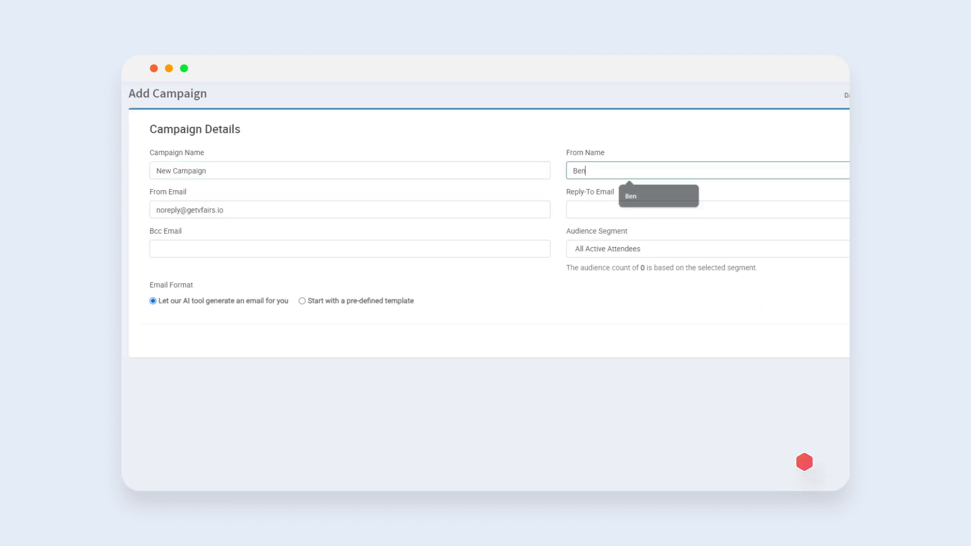
key(Tab)
key(Tab)
text(bennek)
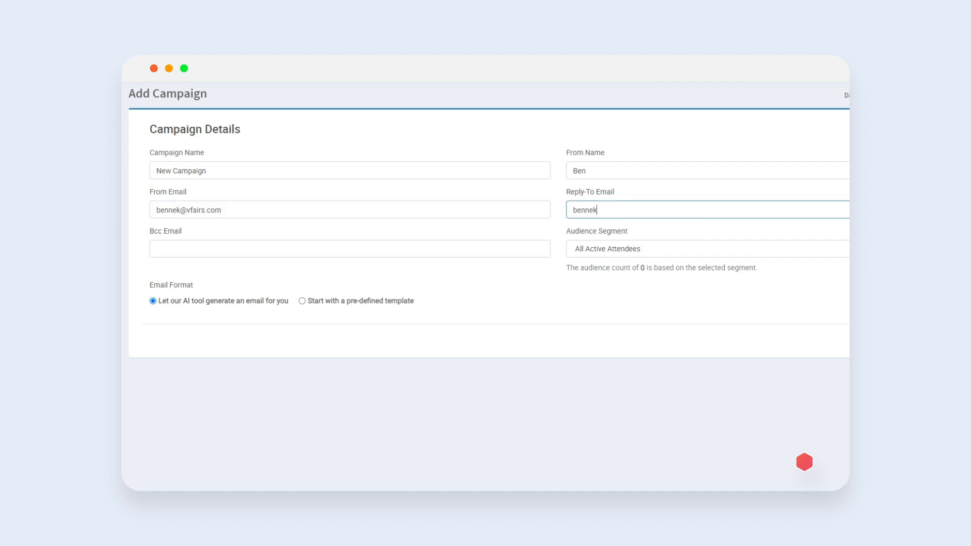
- Set the campaign's audience segment to Existing Users Registered and its event stage to Pre-Event
click(727, 246)
scroll(726, 314, down, 2)
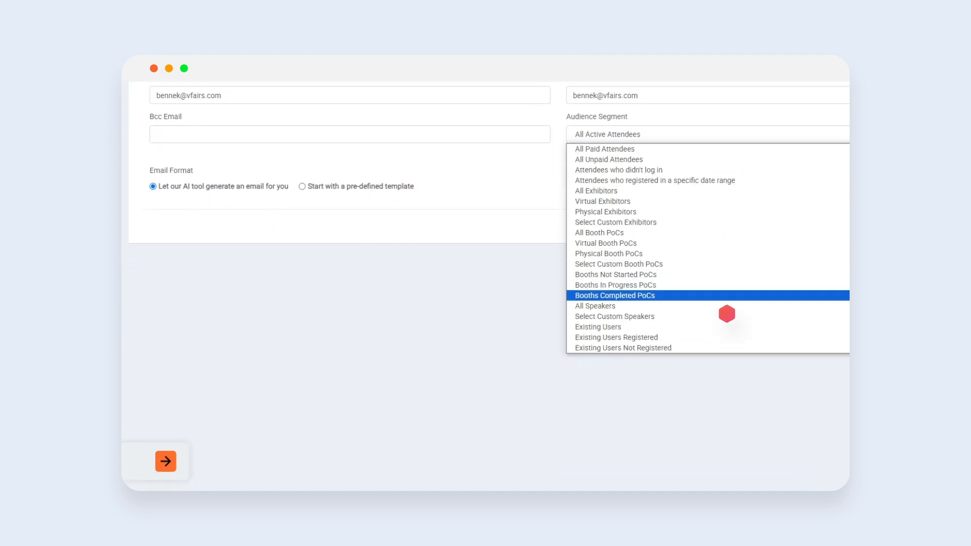
click(726, 334)
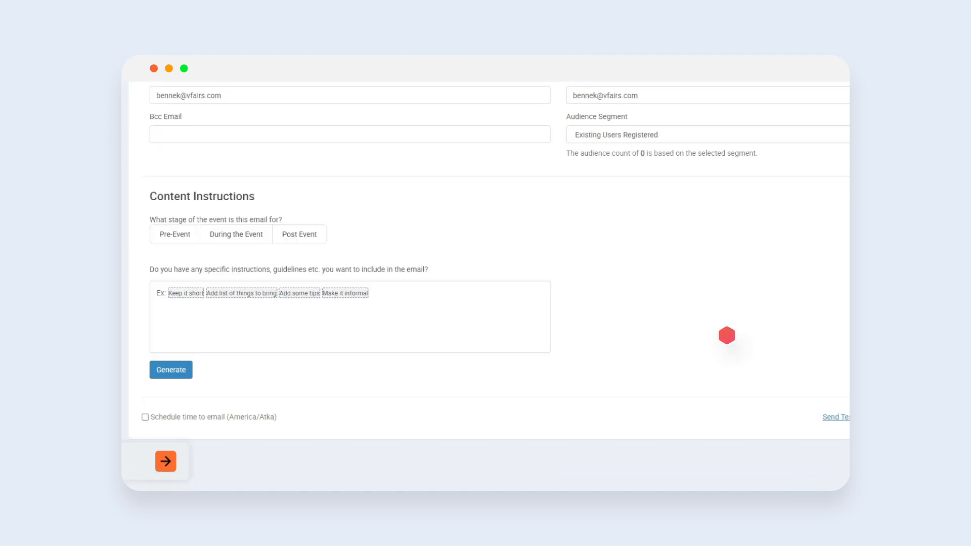
click(175, 238)
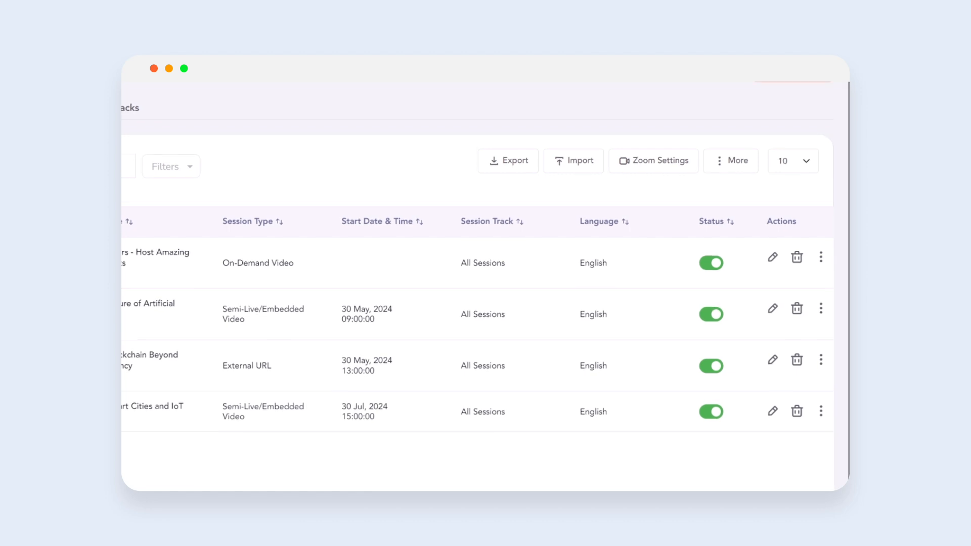
- Create a new session titled "Maximizing Event Engagement with AI" with a description about AI enhancing attendee engagement through personalized experiences and smart networking
click(794, 168)
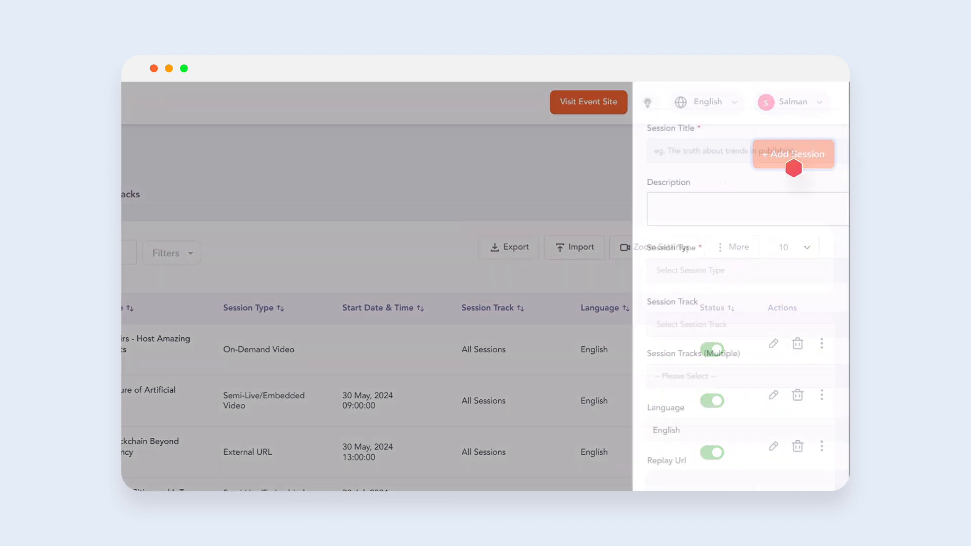
text(Maximizing Event Engagement with AI)
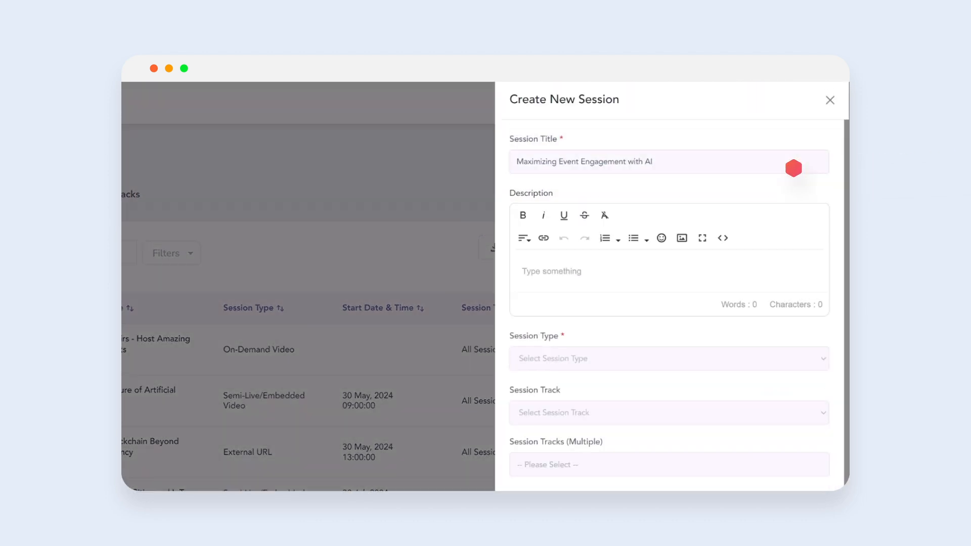
text(Discover how AI can enhance attendee engagement through personalized experiences, smart networking, and interactive event features.)
- Set the session type to Automated Zoom Webinar
scroll(794, 167, down, 3)
click(758, 214)
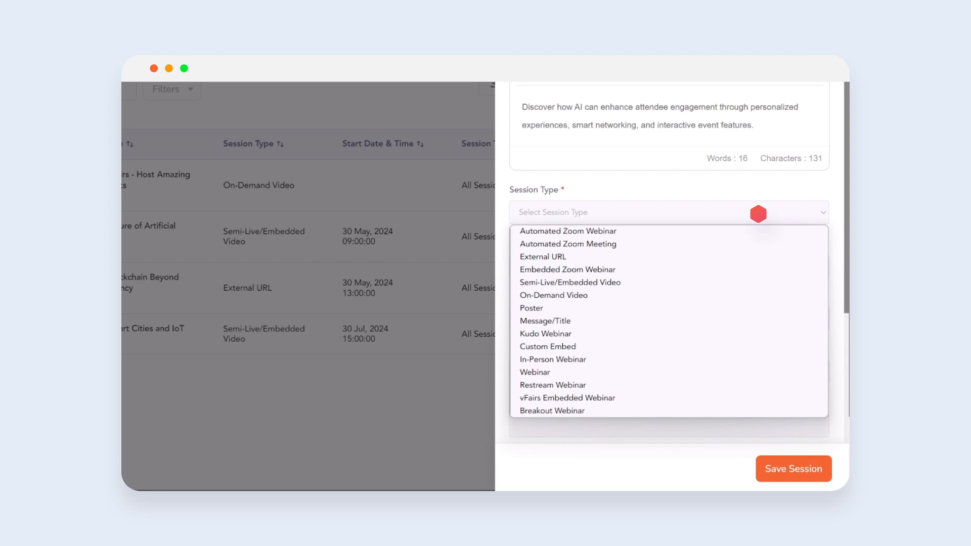
key(Down)
key(Down)
key(Down)
key(Down)
key(Down)
key(Down)
key(Down)
key(Down)
key(Down)
key(Down)
key(Down)
key(Down)
key(Down)
key(Down)
key(Down)
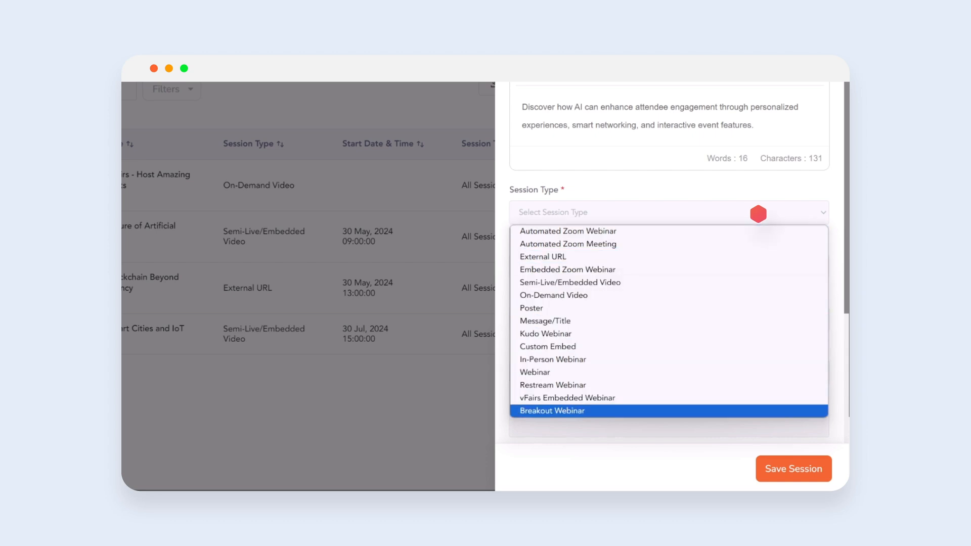
key(Up)
key(Up)
key(Up)
key(Up)
key(Up)
key(Up)
key(Up)
key(Up)
key(Up)
key(Up)
key(Up)
key(Up)
key(Up)
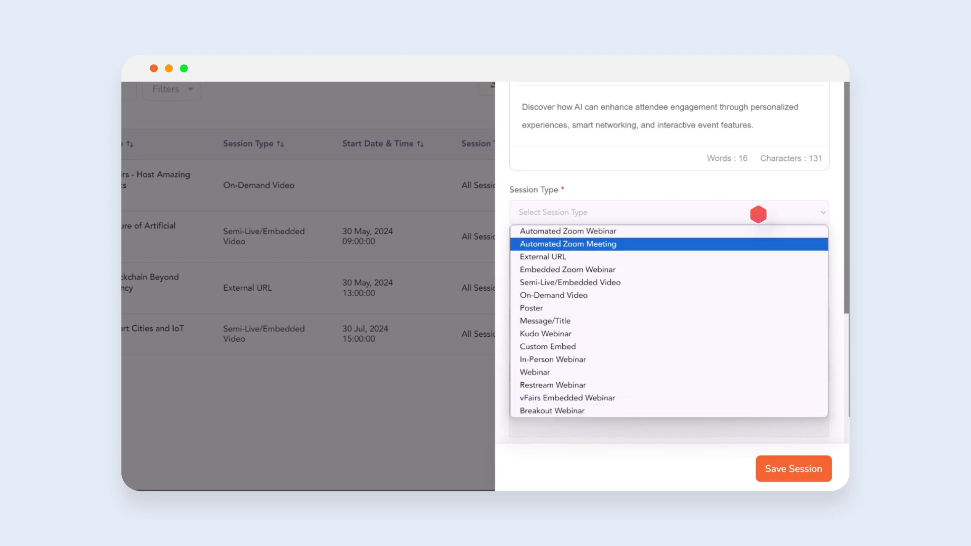
click(758, 230)
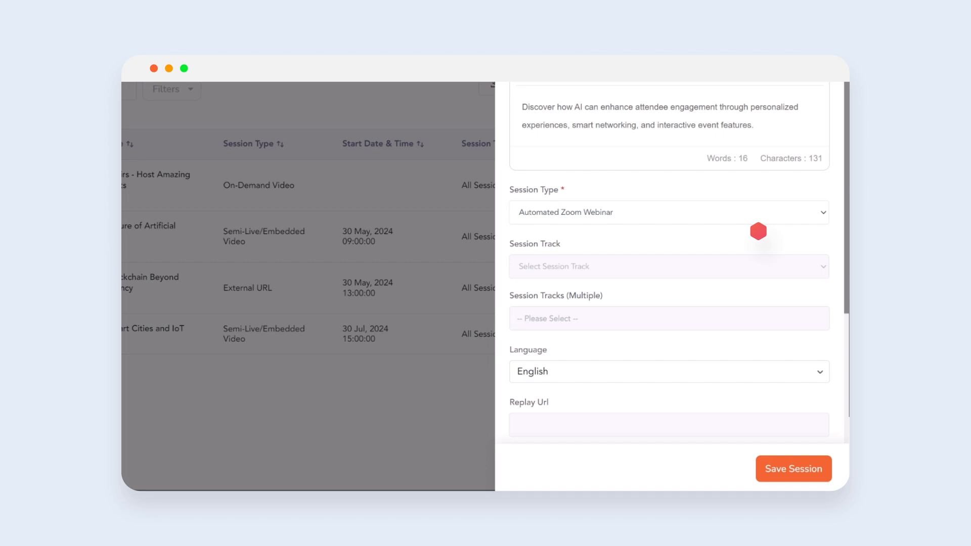
- Set the meeting capacity to 300 and the start date and time to 08/06/2024 04:46 pm
scroll(758, 231, down, 1)
click(758, 260)
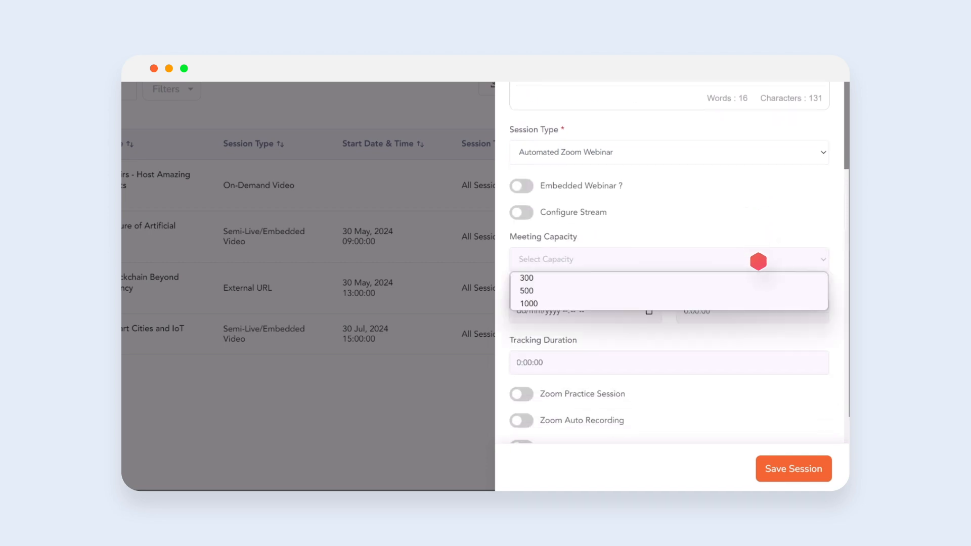
click(758, 278)
click(616, 310)
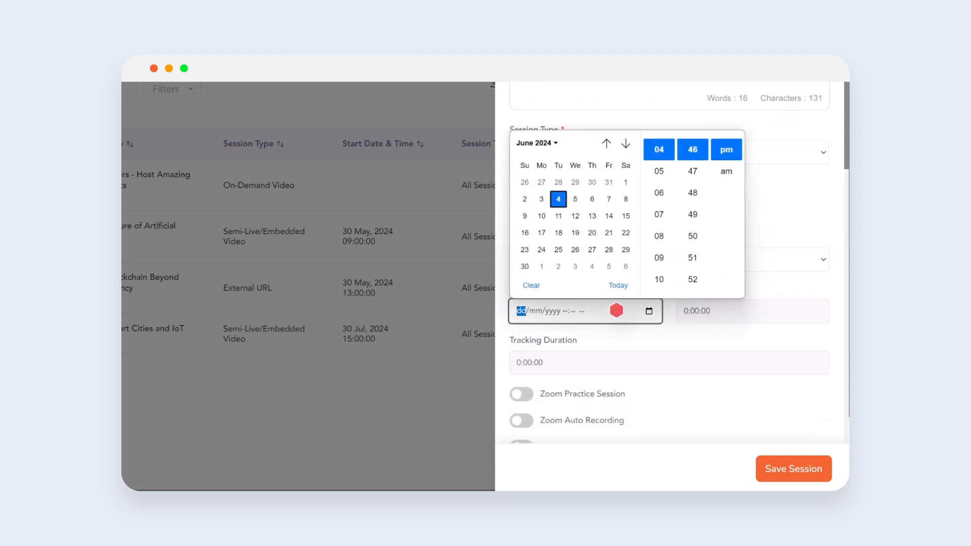
scroll(616, 310, down, 3)
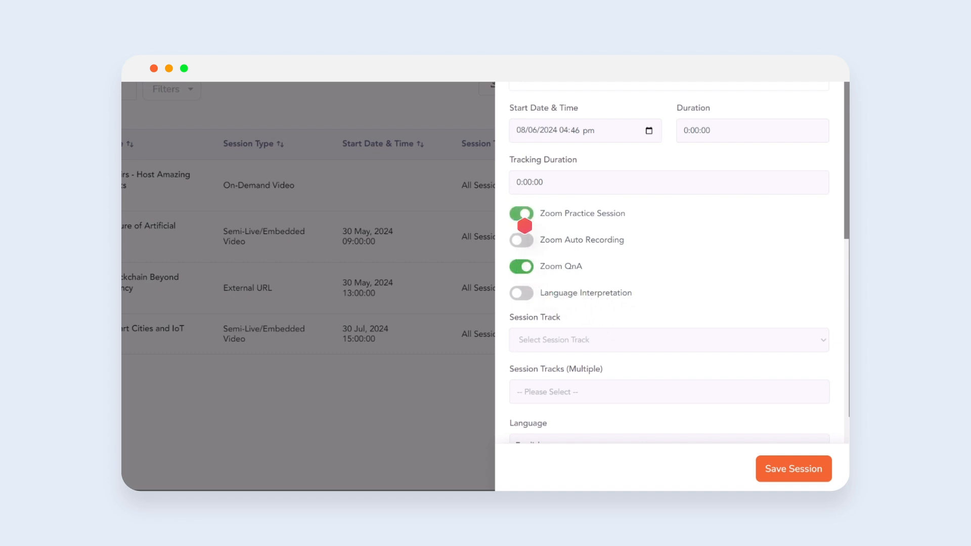
- Under Advanced Settings, add a handout by uploading the Handout image, then save the session
scroll(589, 264, down, 5)
click(823, 403)
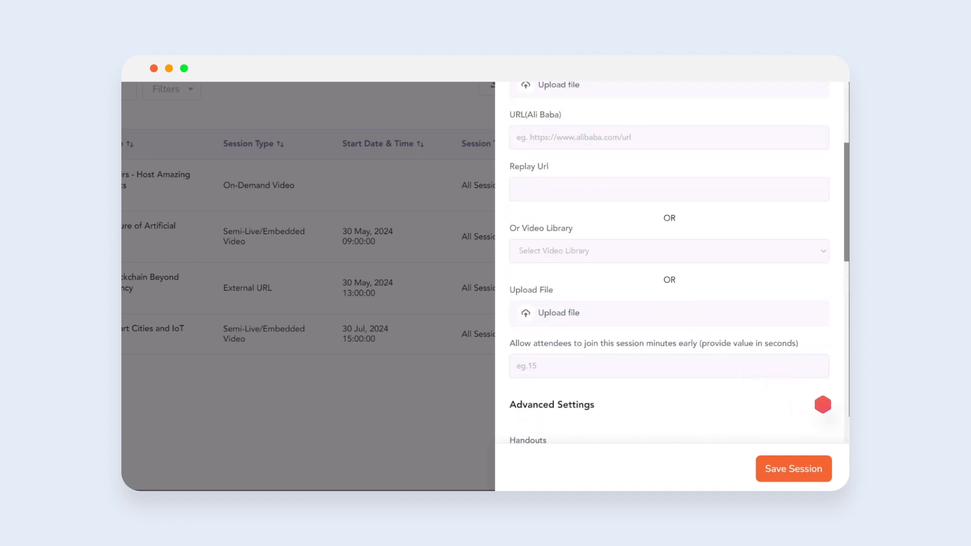
scroll(824, 403, down, 3)
click(625, 344)
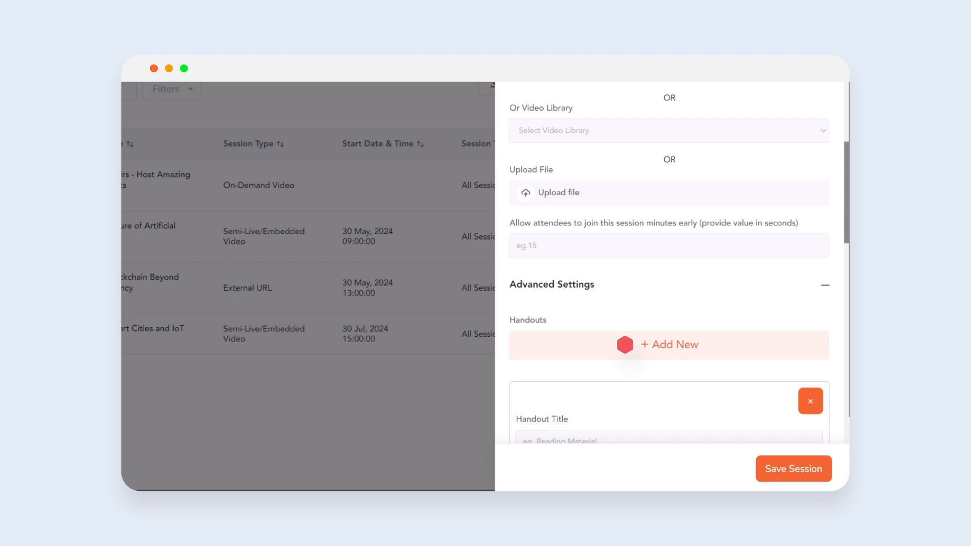
scroll(625, 344, down, 5)
click(624, 340)
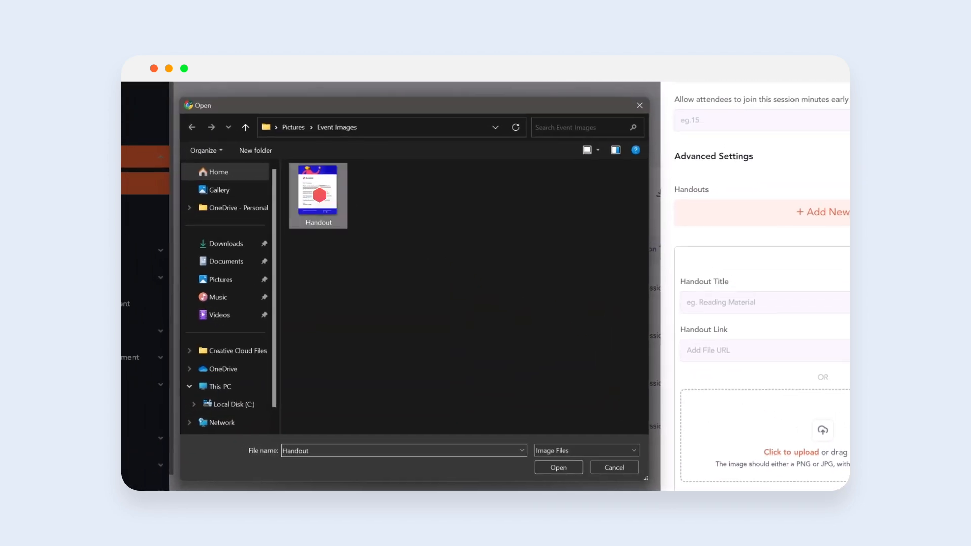
double_click(319, 195)
scroll(318, 192, down, 10)
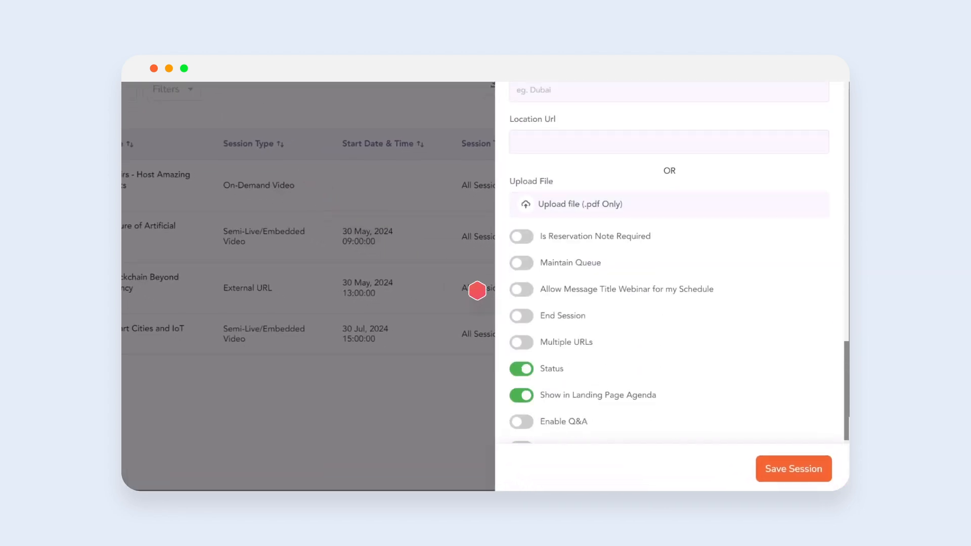
scroll(477, 291, down, 1)
click(798, 480)
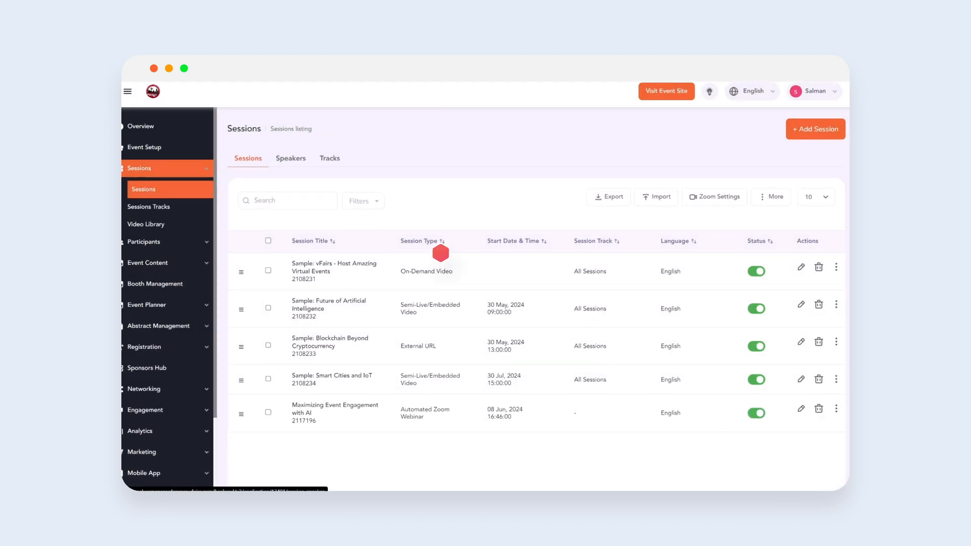
- Start adding a new speaker and upload the Speaker Image file as the avatar
click(297, 167)
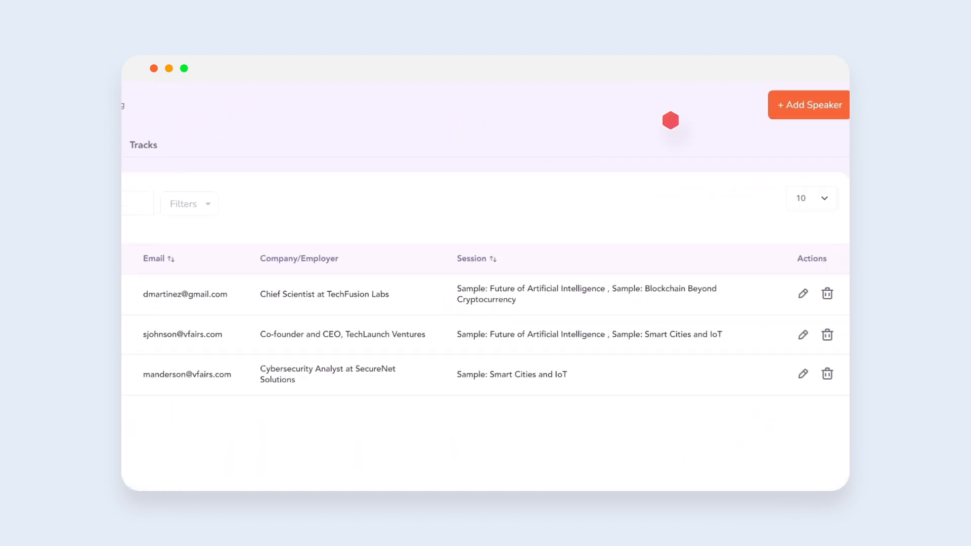
click(807, 105)
click(704, 138)
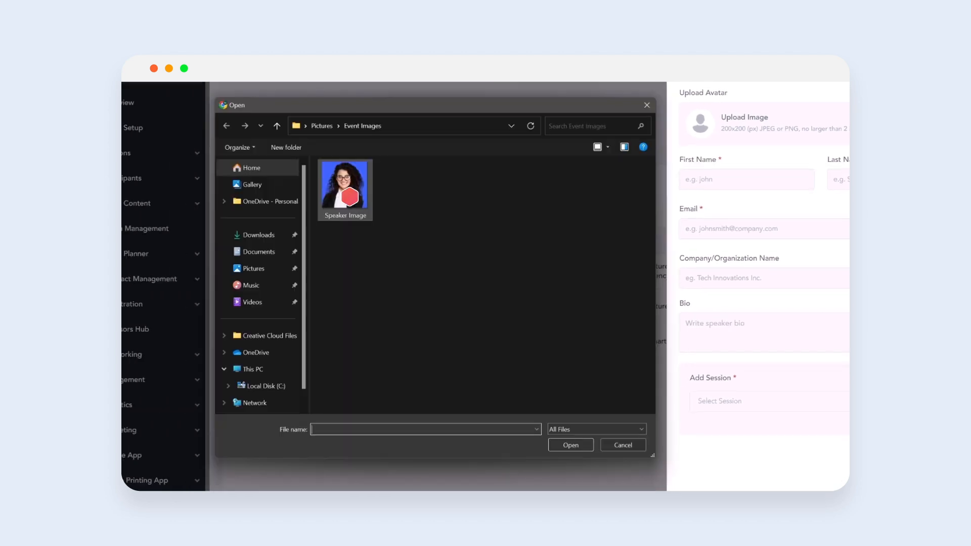
double_click(350, 197)
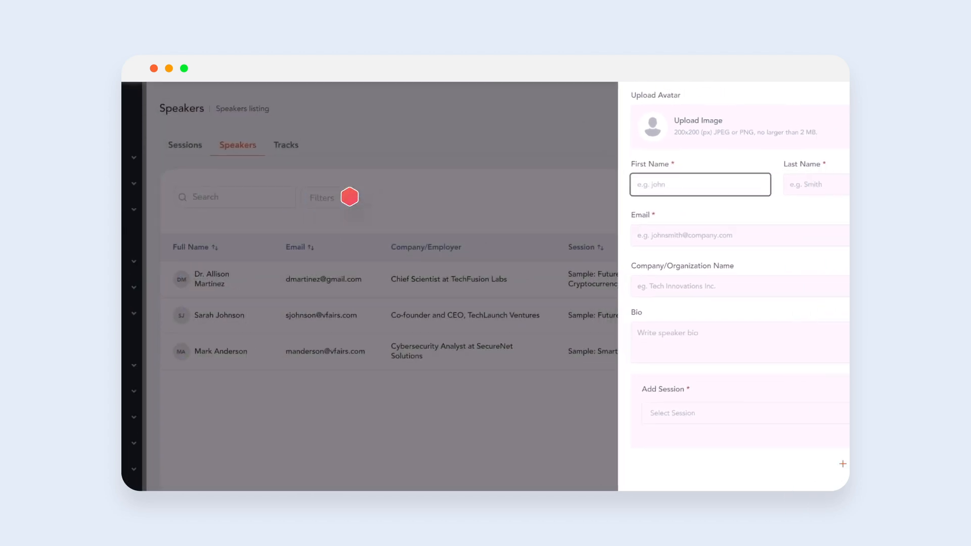
- Enter the speaker's first name, last name and e-mail, company Verulo, and a bio describing their AI research expertise
text(Sarah)
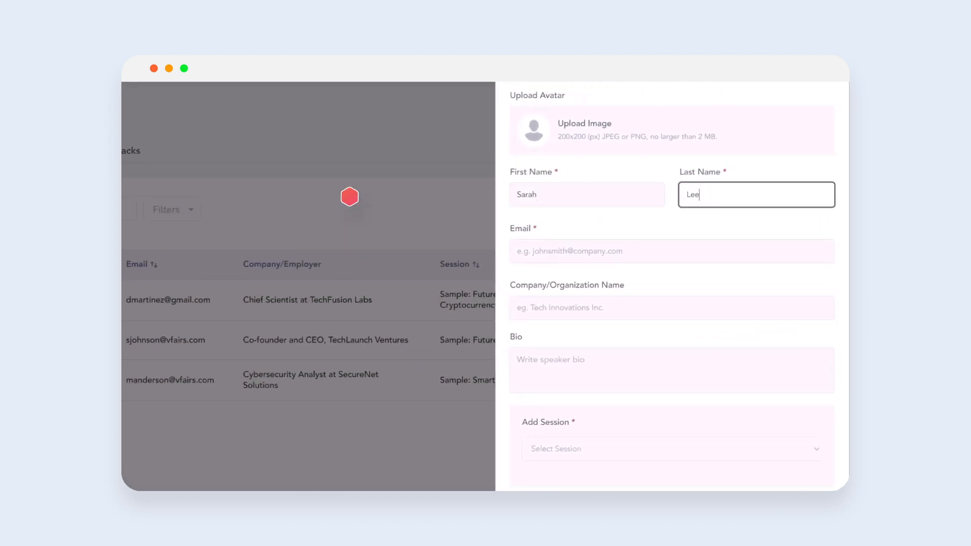
key(Tab)
key(Tab)
text(Verulo)
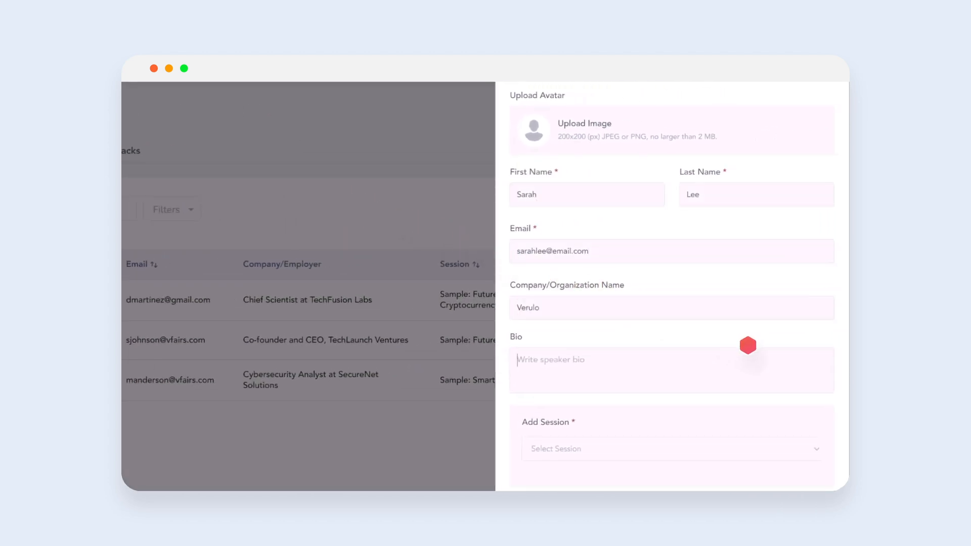
key(Tab)
- Assign the speaker to the Maximizing Event Engagement with AI session and add the speaker
scroll(747, 345, down, 2)
click(748, 346)
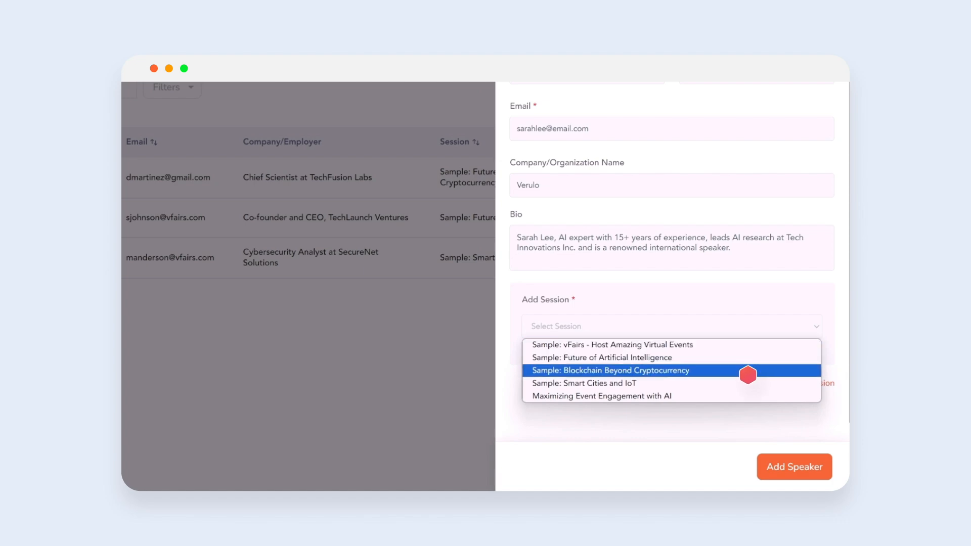
click(747, 395)
click(792, 470)
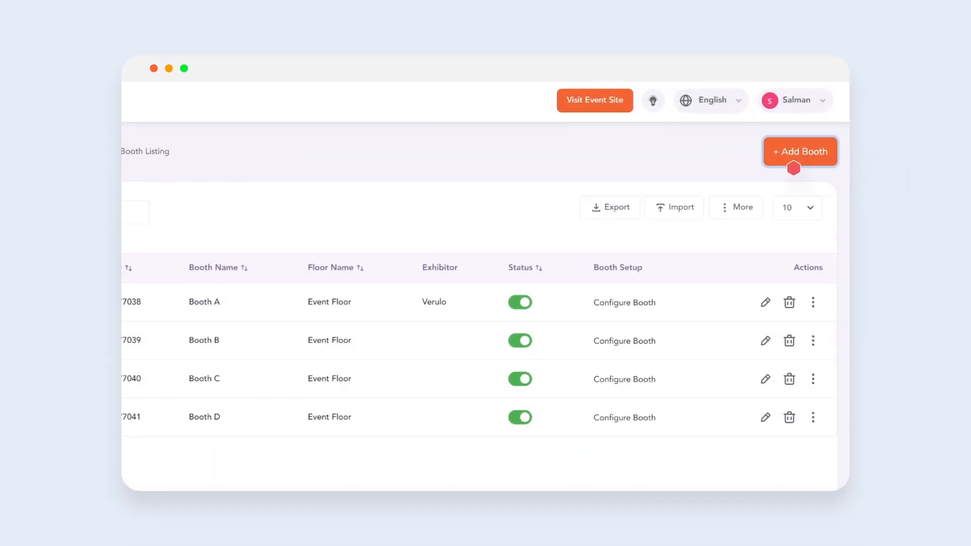
- Add a new booth on Event Floor with exhibitor name Verulo
click(793, 167)
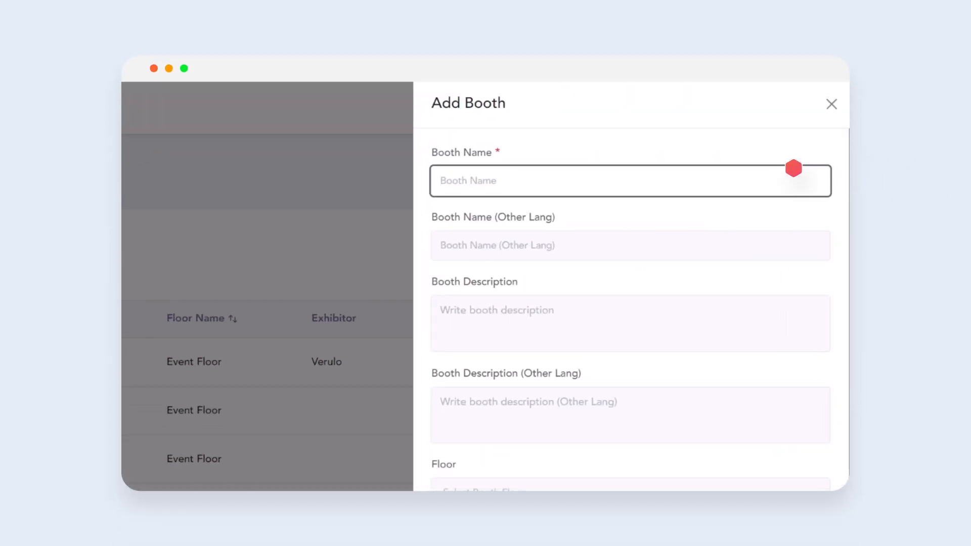
scroll(793, 167, down, 6)
click(793, 186)
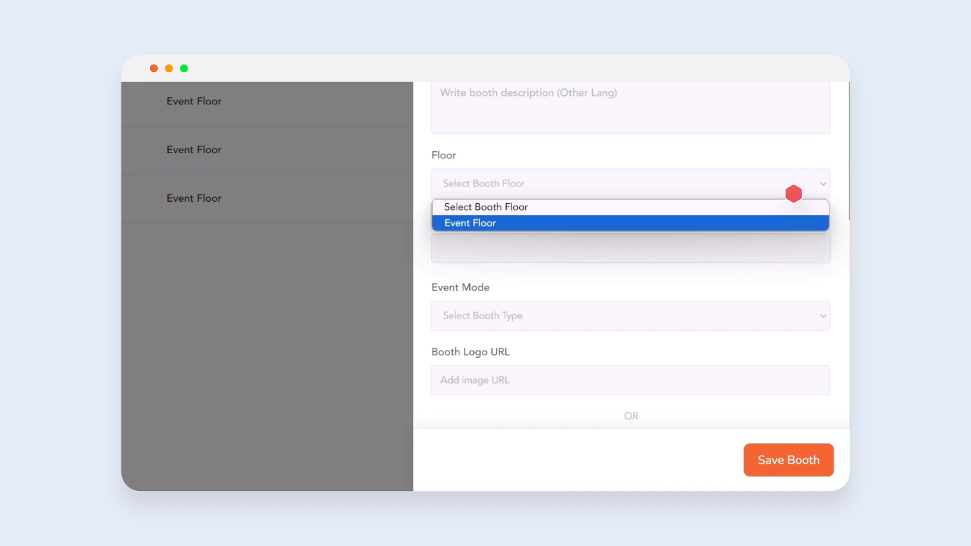
click(793, 222)
scroll(794, 224, down, 7)
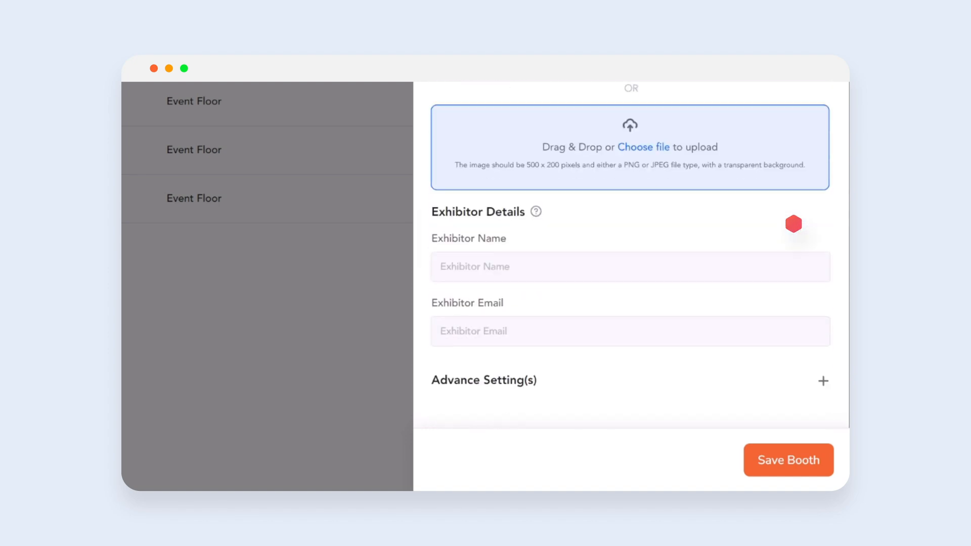
text(Verulo)
- Expand the booth's advanced settings and save the booth
click(822, 378)
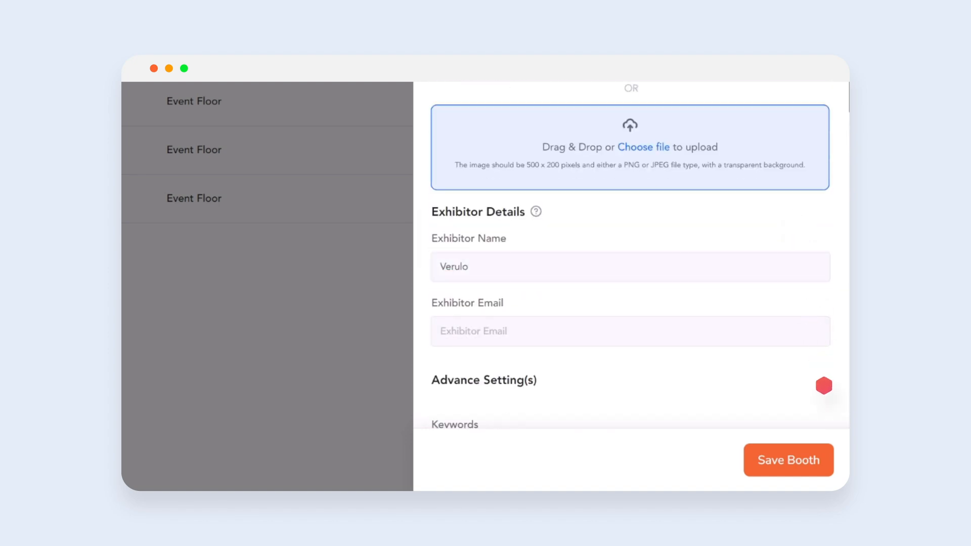
scroll(822, 379, down, 9)
scroll(824, 386, down, 12)
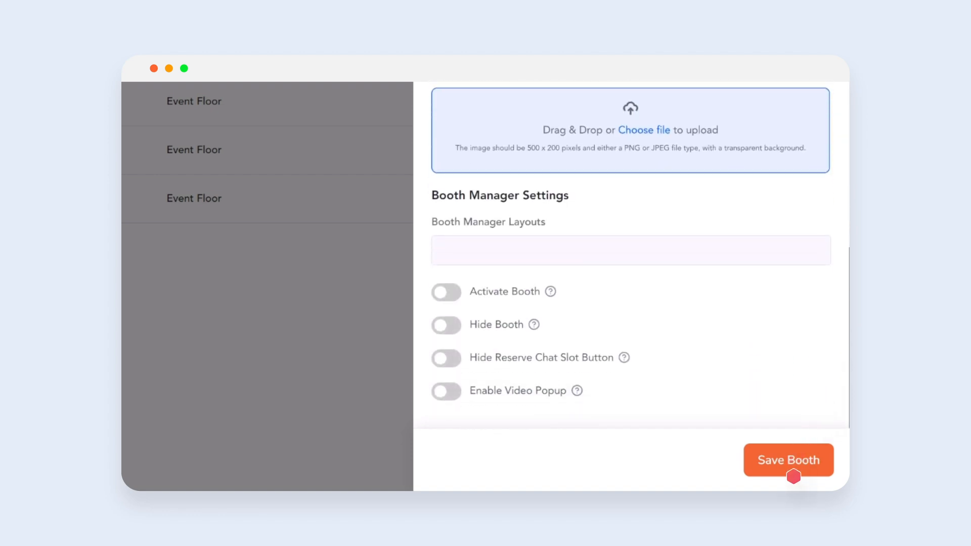
click(792, 466)
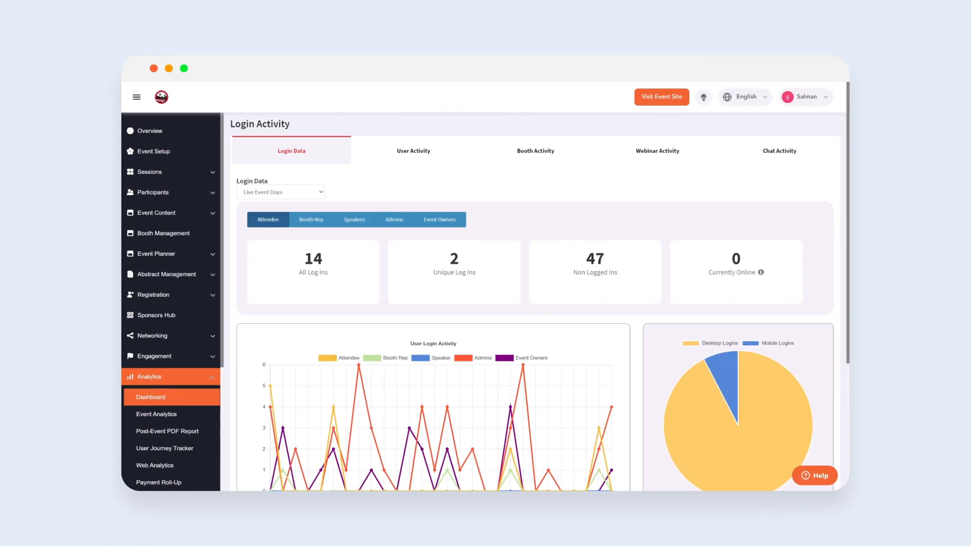
- Review the analytics dashboard's login, user, booth, webinar and chat activity
scroll(540, 303, down, 2)
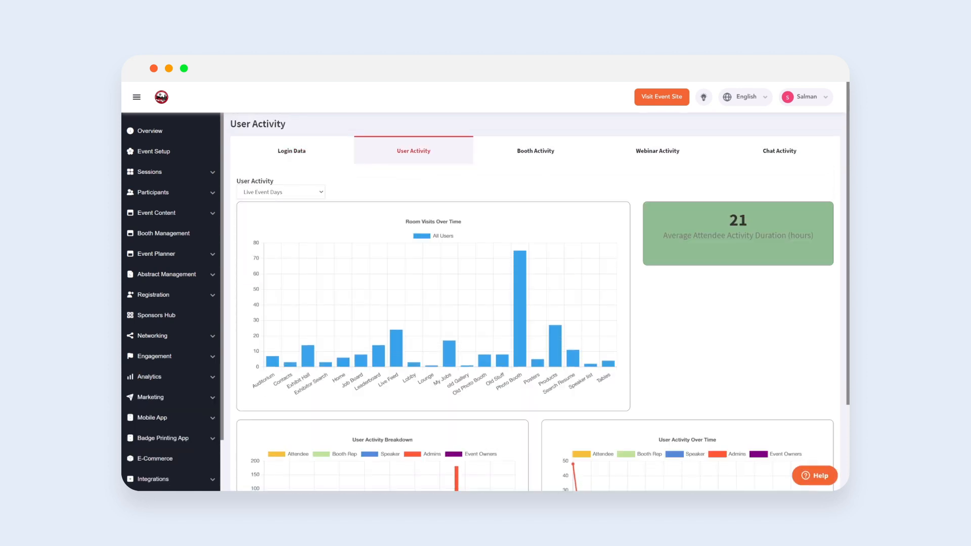
scroll(540, 301, down, 3)
scroll(540, 302, up, 3)
click(535, 150)
scroll(540, 302, down, 2)
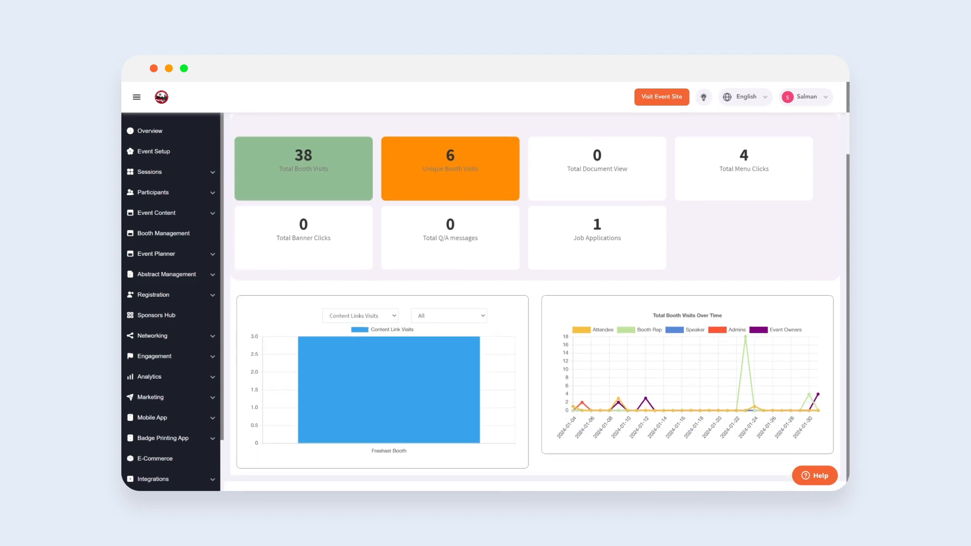
scroll(540, 302, up, 2)
click(658, 150)
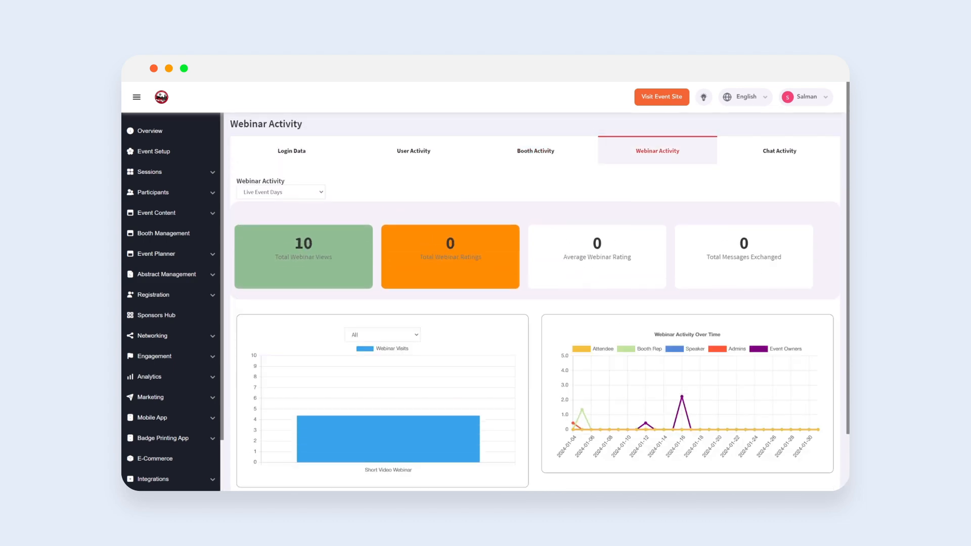
click(780, 151)
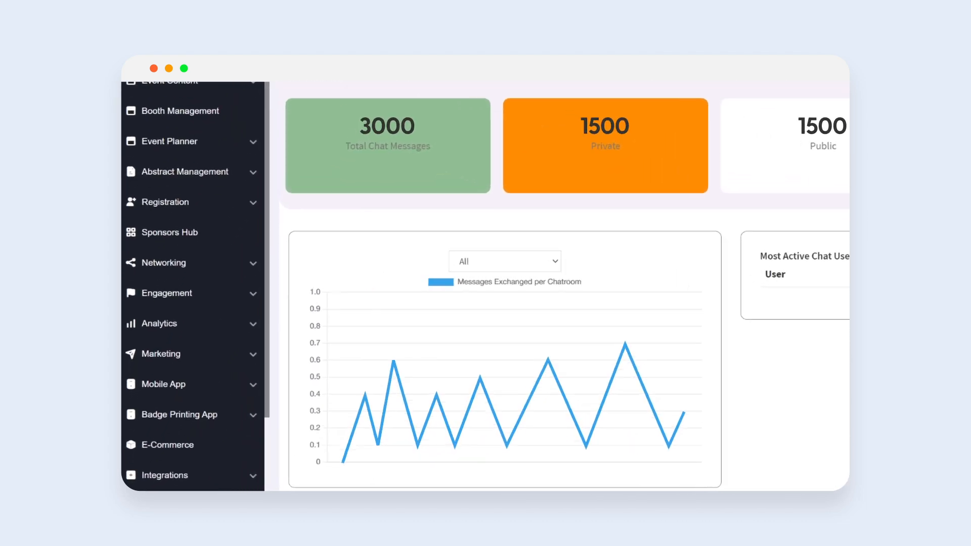
- Open Event Analytics and download a Registrations report for attendees filtered to the First name column
click(170, 381)
click(202, 366)
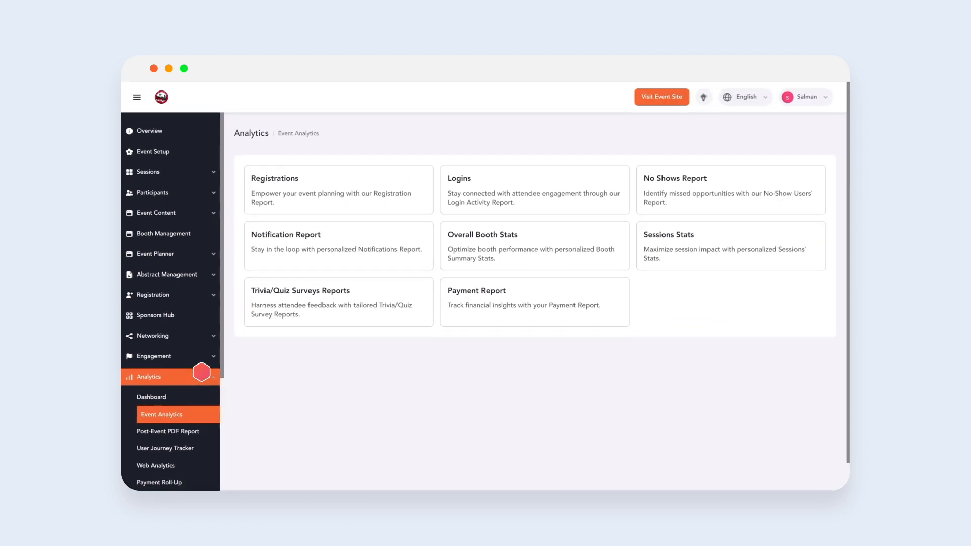
click(339, 189)
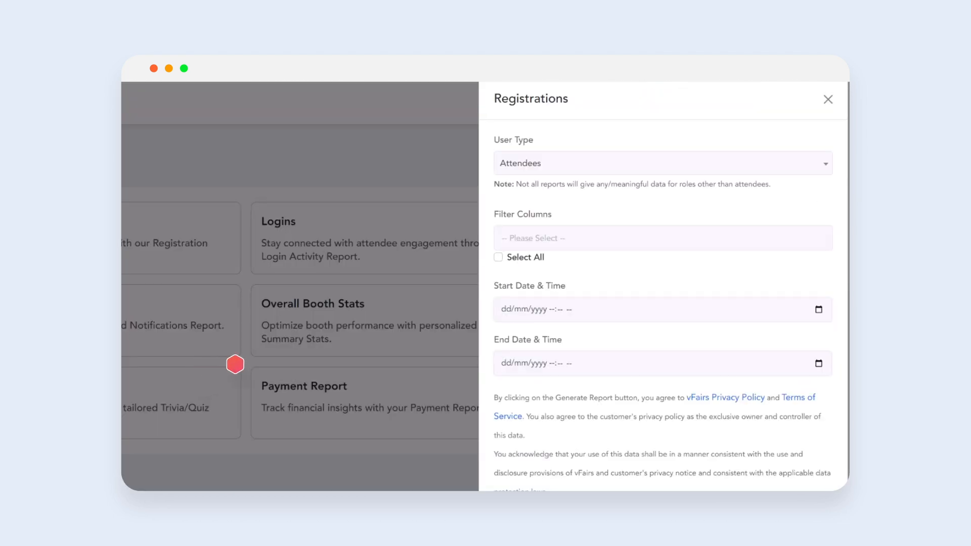
click(777, 241)
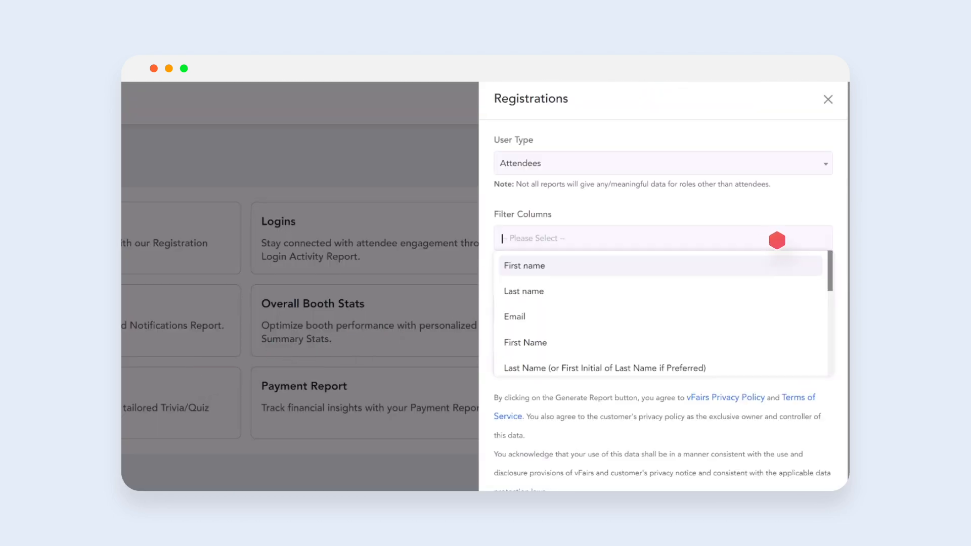
click(777, 266)
scroll(776, 323, down, 4)
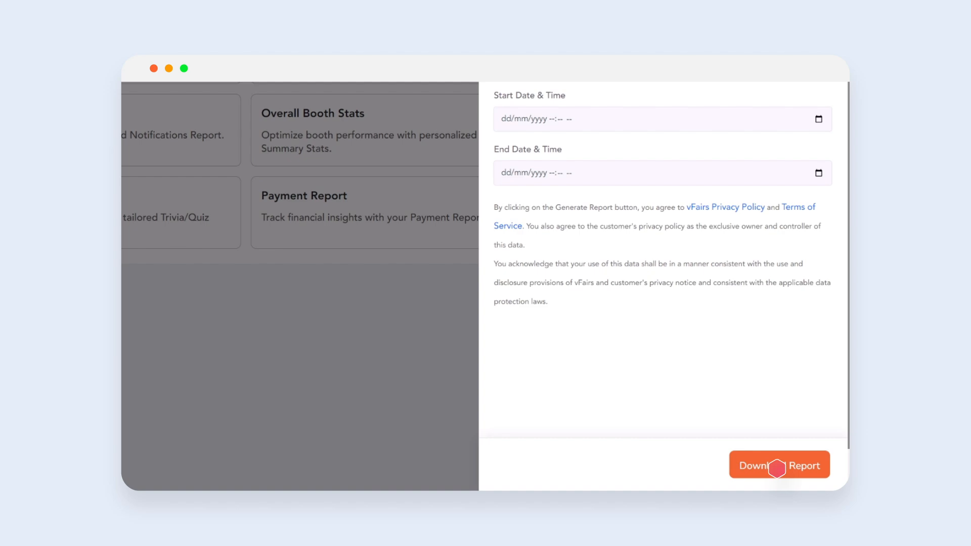
click(777, 466)
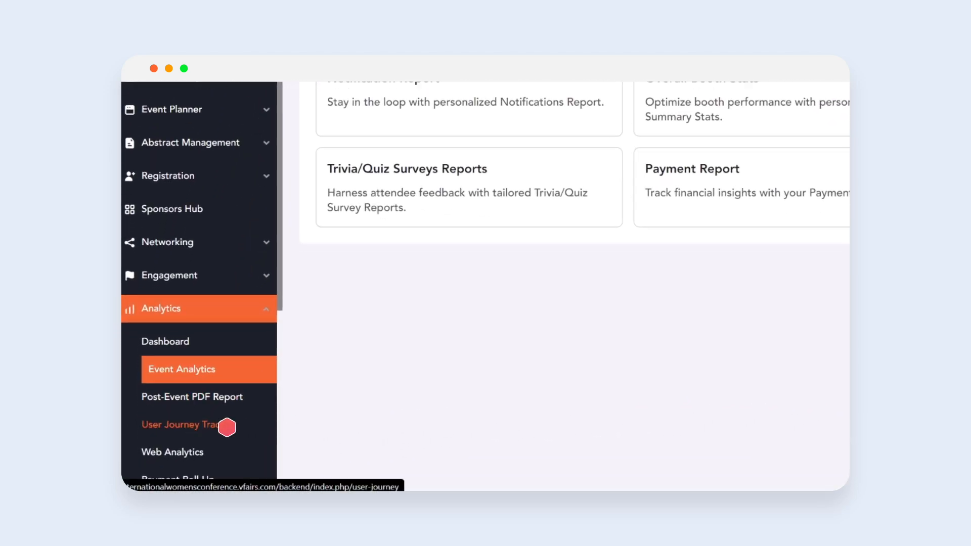
- Examine an attendee's timeline in the User Journey Tracker, then open the Payment Roll-Up dashboard
click(227, 428)
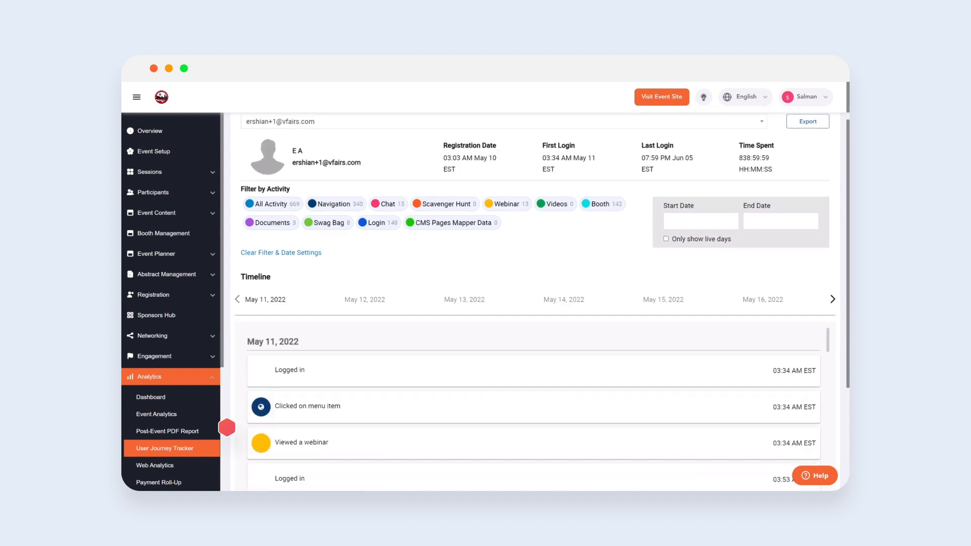
scroll(227, 427, down, 4)
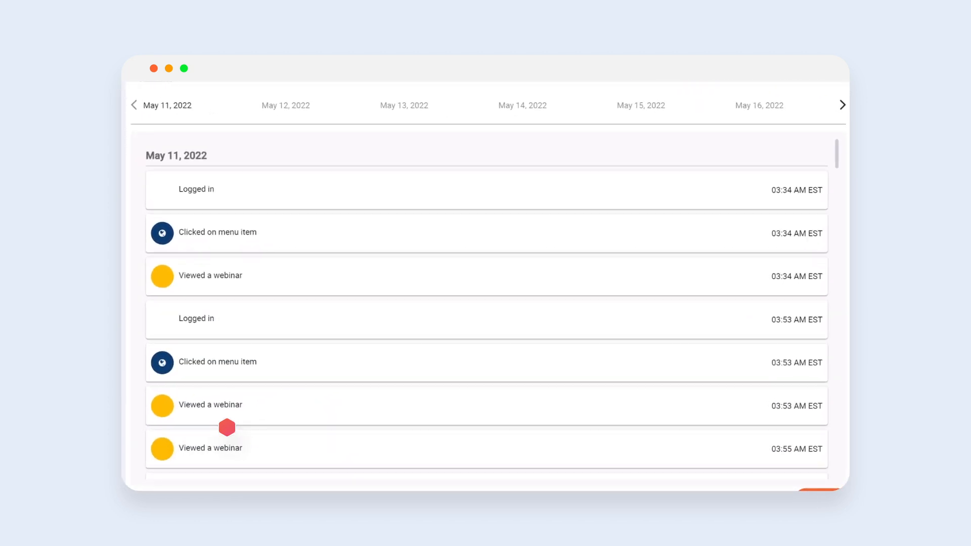
scroll(227, 427, up, 5)
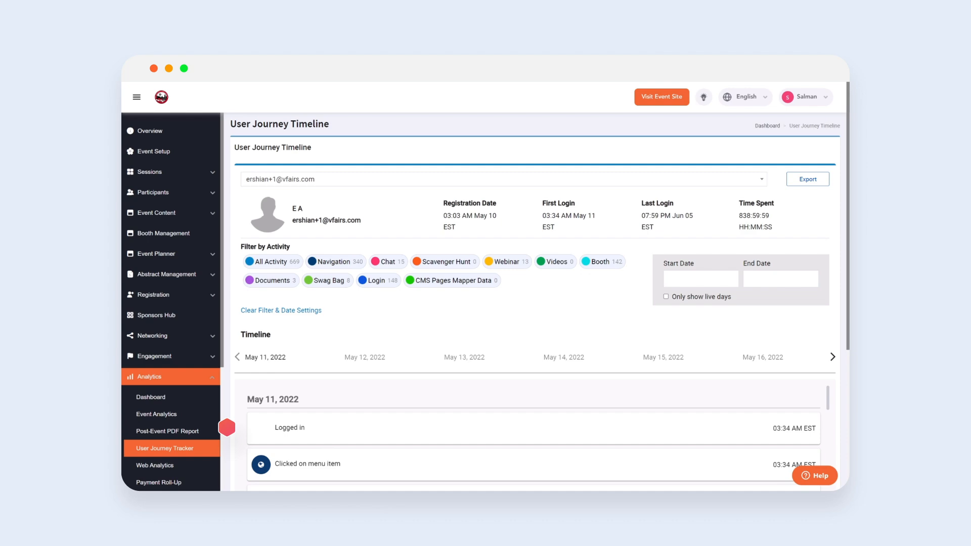
scroll(227, 427, down, 3)
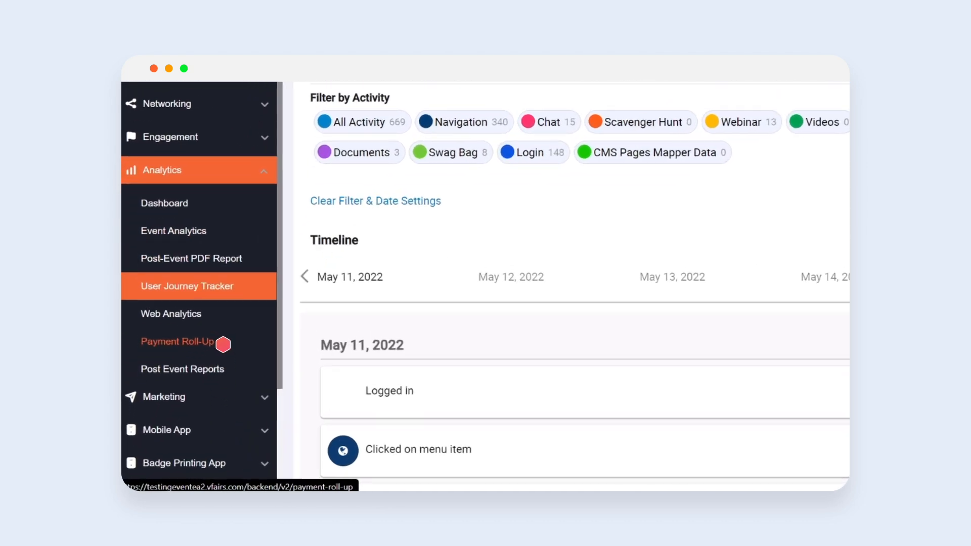
click(221, 343)
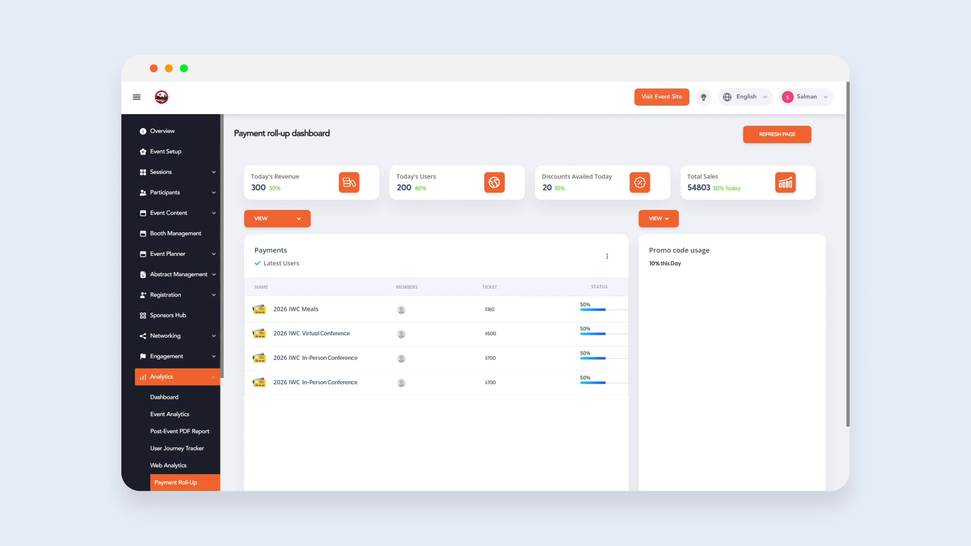